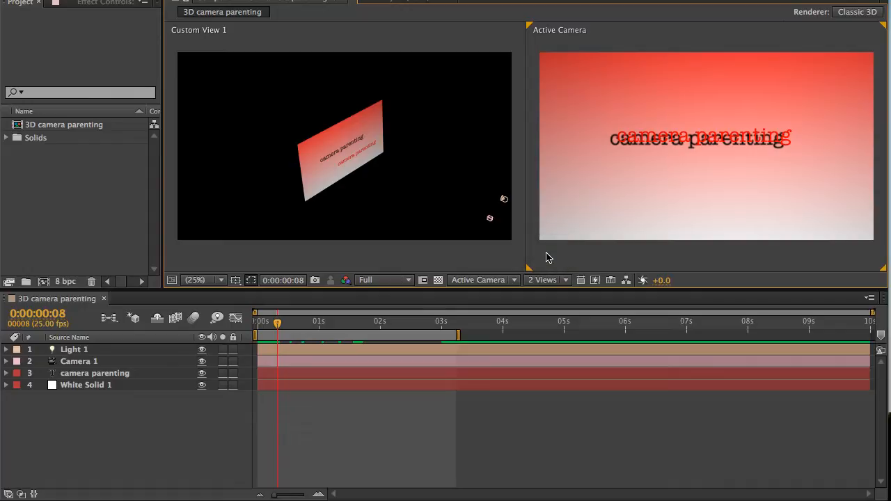
Preview the existing camera animation, then select the camera and scrub the timeline to examine its movement in both views
key(ctrl+0)
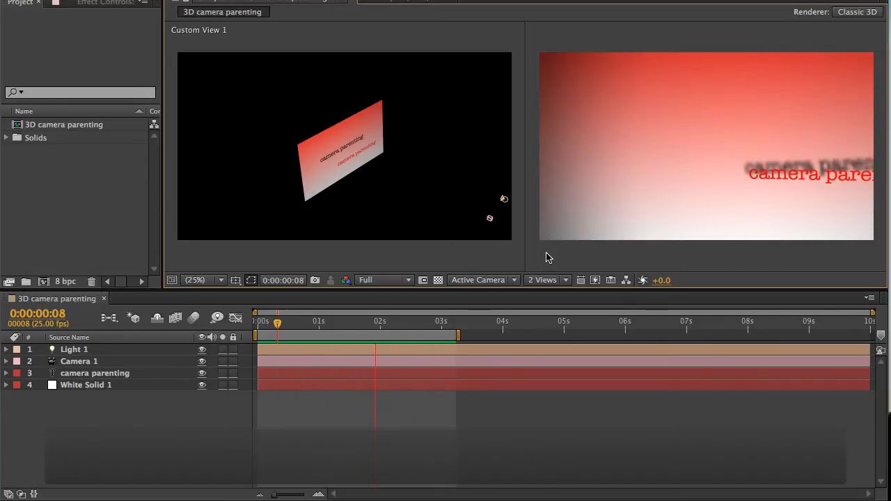
click(547, 258)
click(405, 252)
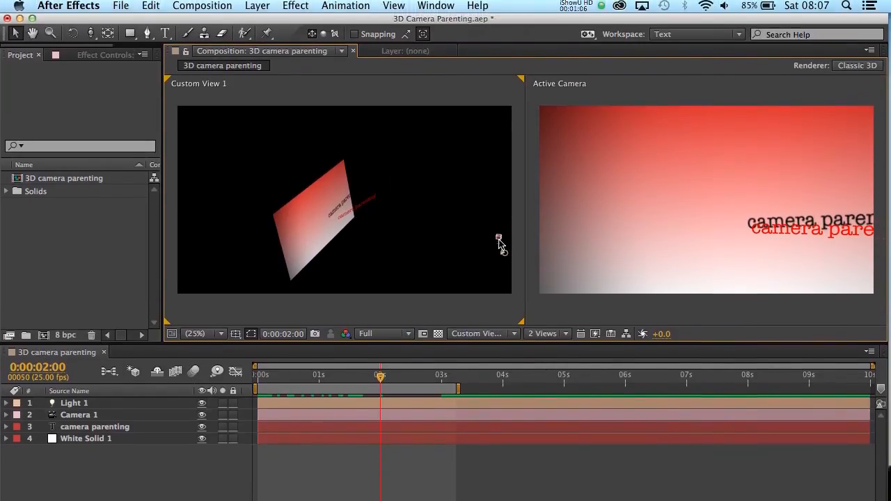
click(499, 244)
click(286, 377)
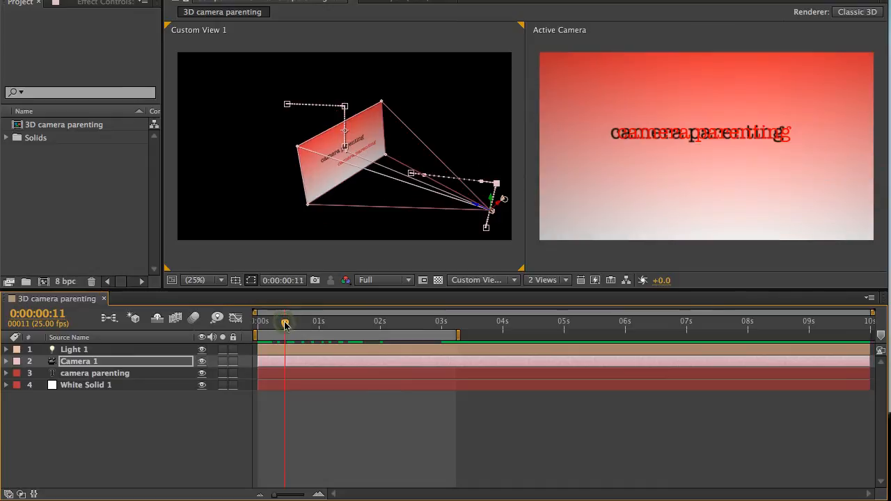
drag(286, 323, 366, 327)
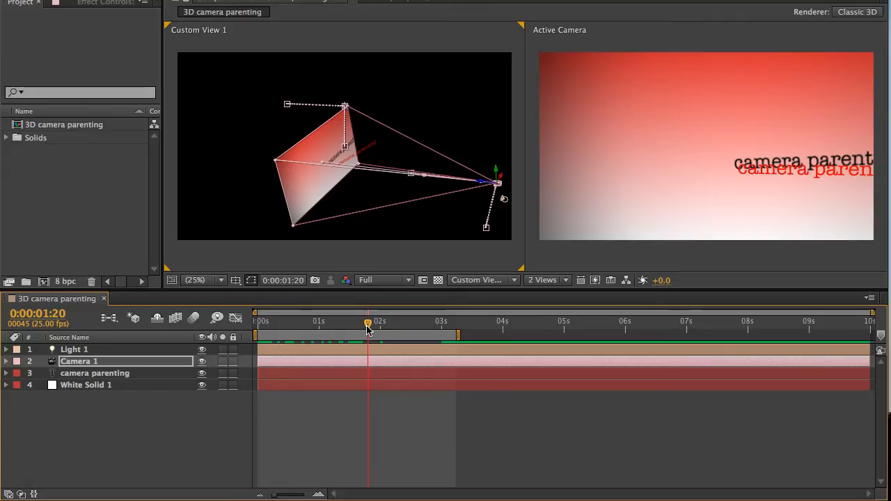
Delete all layers from the 3D camera parenting composition and change the viewer layout to 1 View
click(57, 435)
drag(89, 444, 85, 351)
key(Delete)
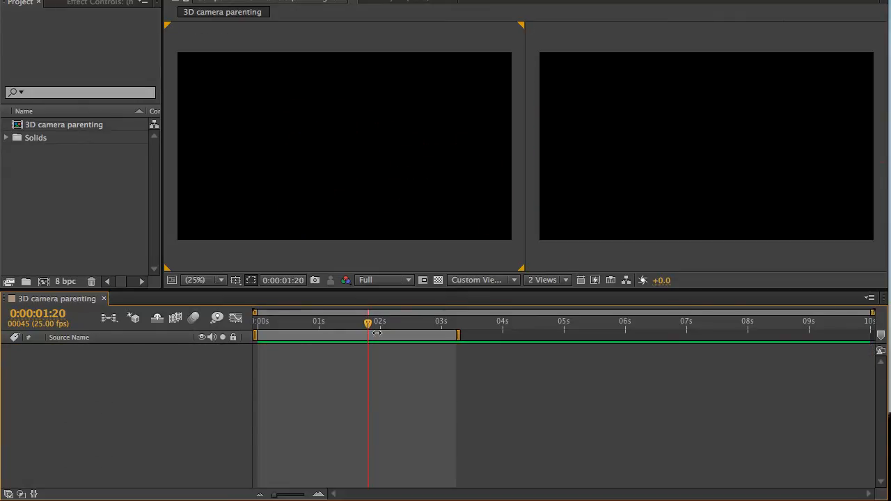
click(543, 280)
click(546, 293)
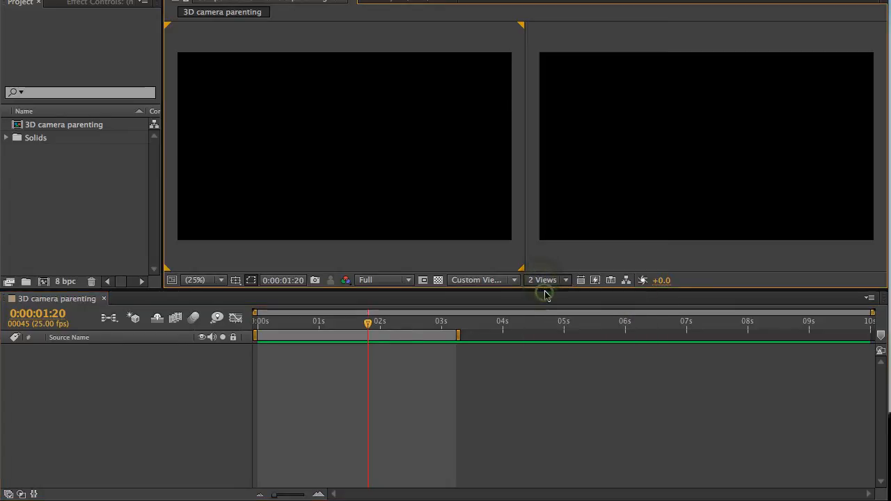
click(157, 405)
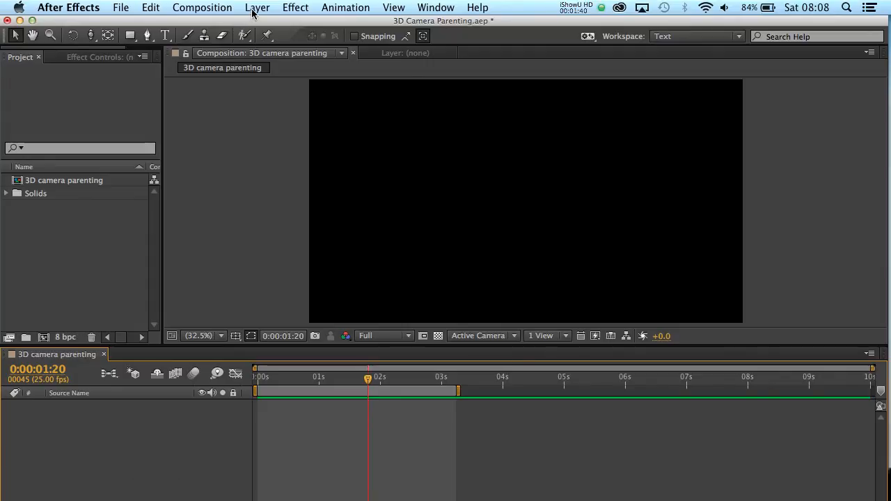
Create a white solid layer of 1920 × 1080 px
click(252, 13)
mouse_move(264, 23)
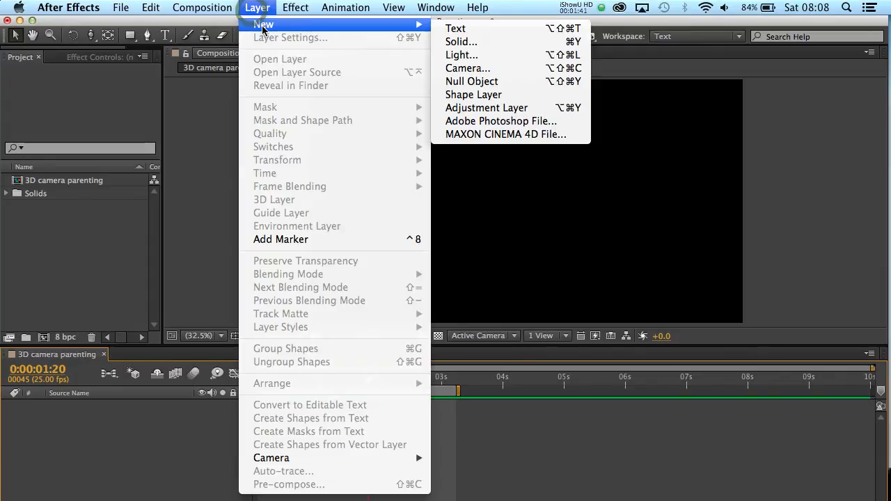
click(461, 42)
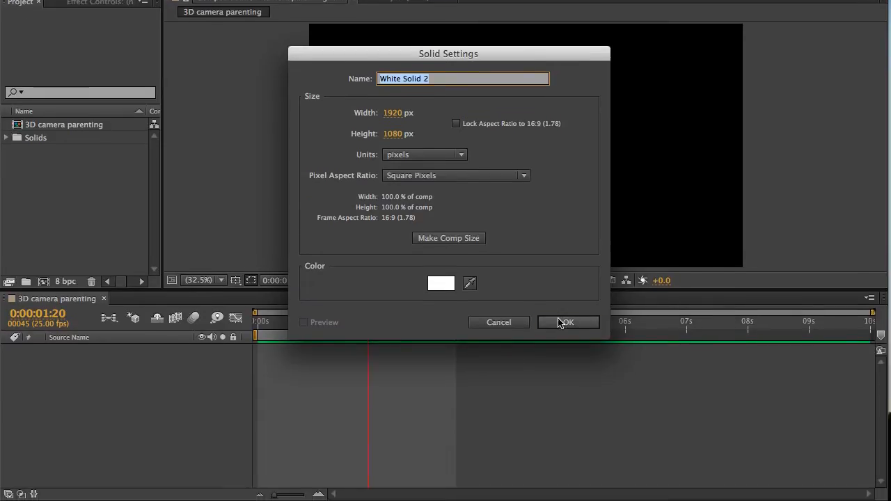
click(562, 378)
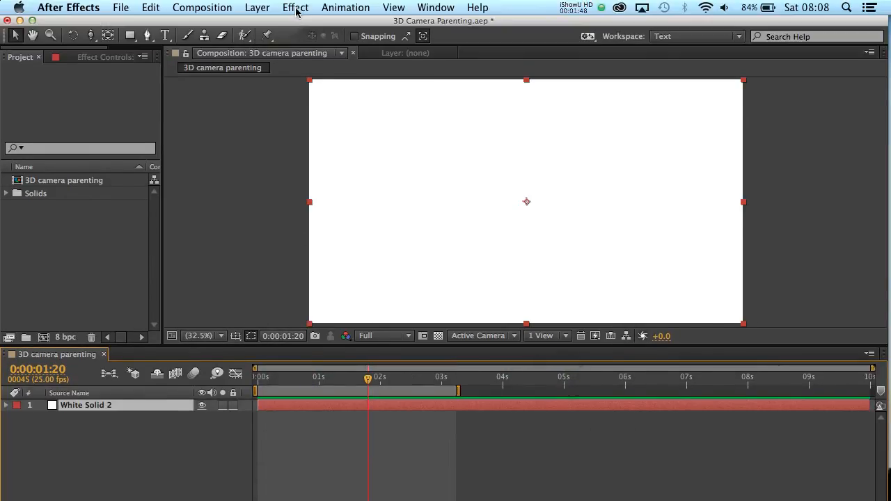
Apply a Gradient Ramp effect to the white solid and set its start color to light red F86565
click(296, 8)
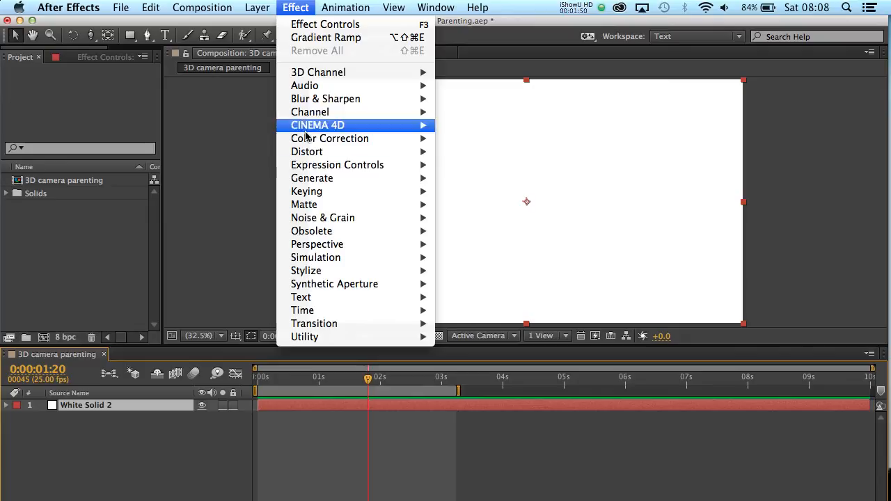
mouse_move(323, 178)
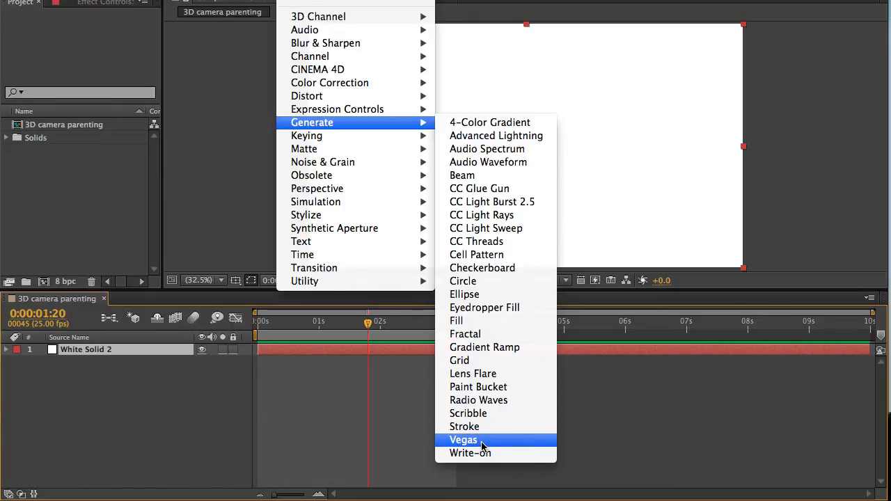
click(493, 349)
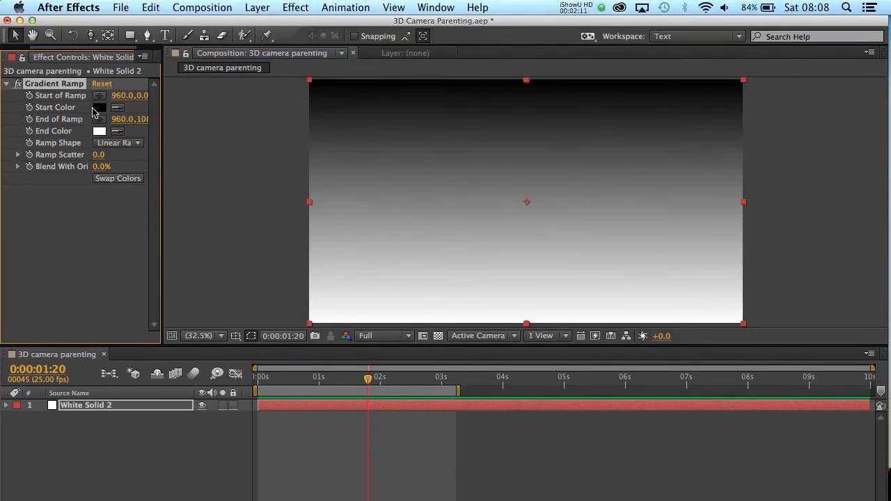
click(98, 109)
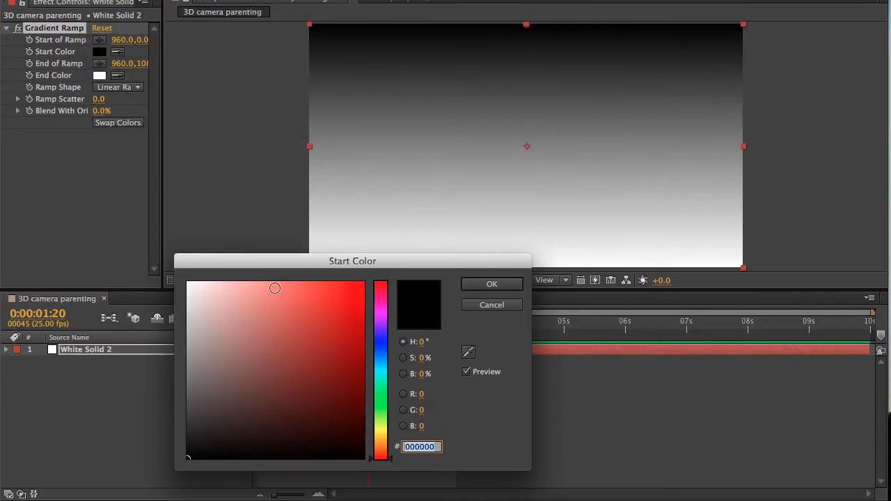
click(275, 287)
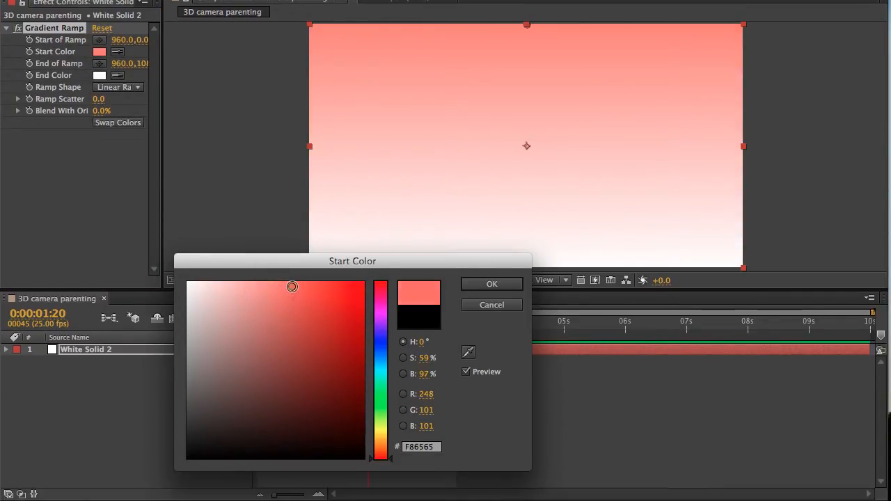
click(293, 287)
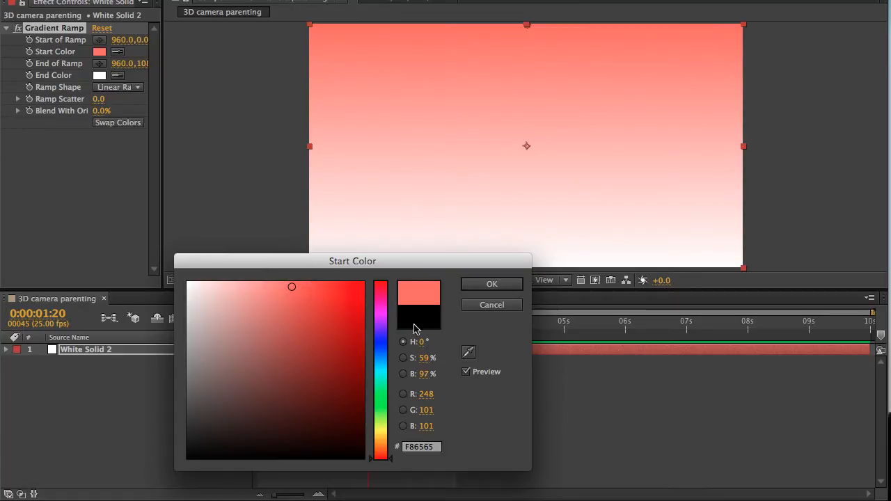
click(483, 286)
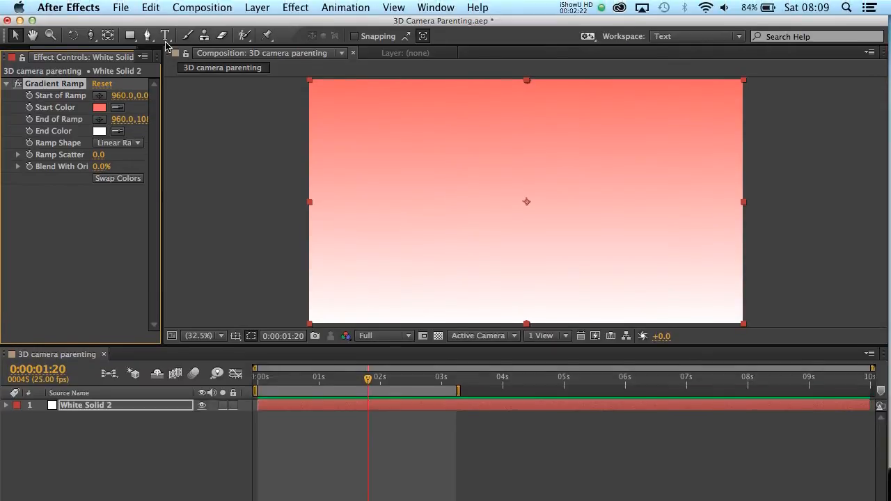
Add the text "camera layer parenting" and move it to about the middle of the composition
click(165, 36)
click(361, 193)
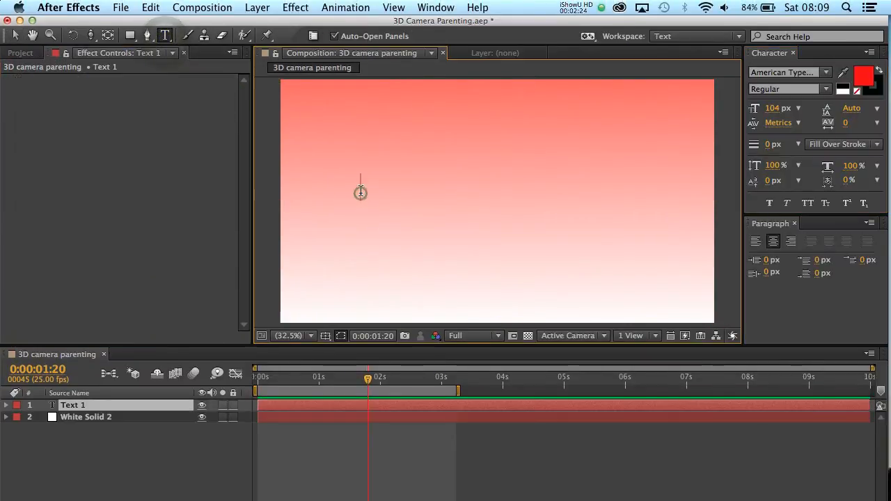
text(camera)
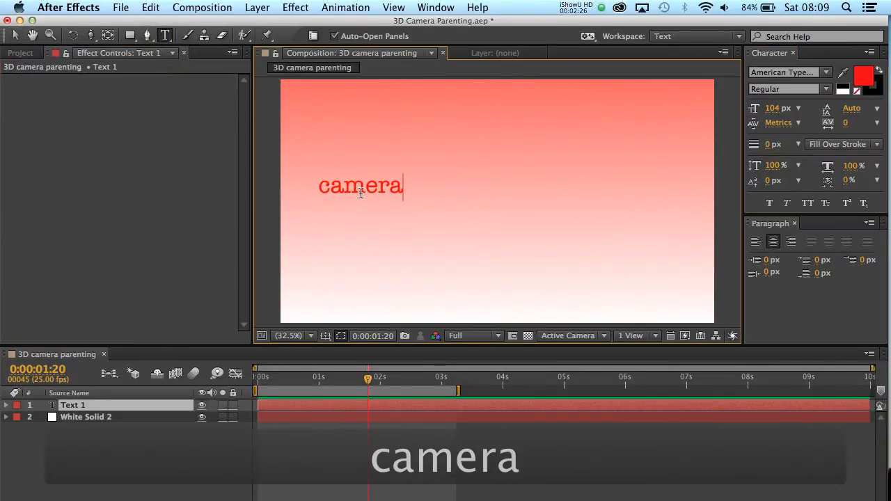
text( layer )
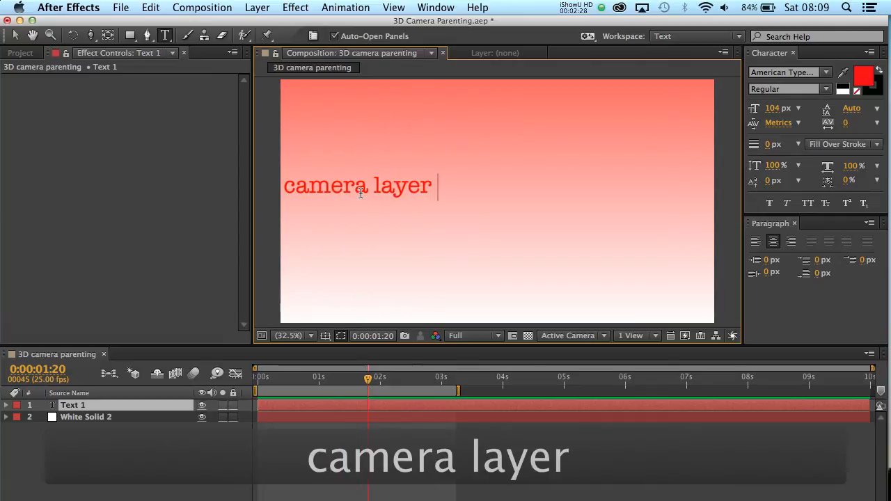
text(parenting)
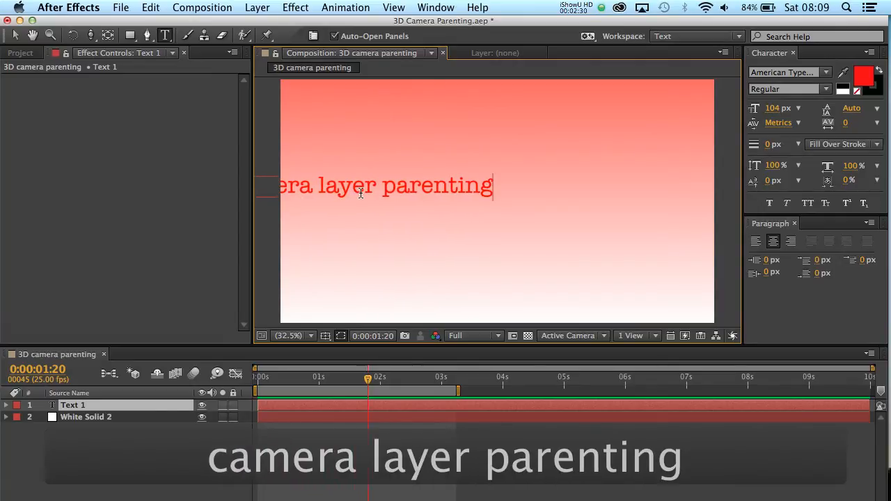
click(16, 35)
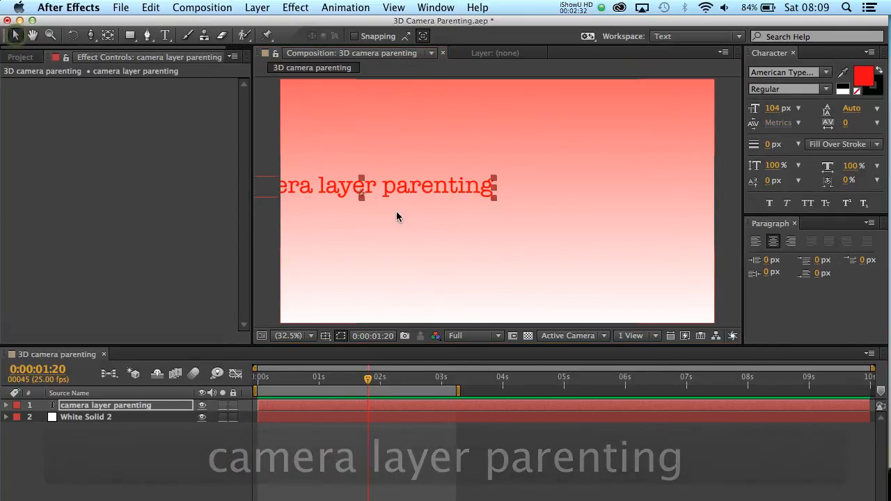
drag(408, 189, 527, 207)
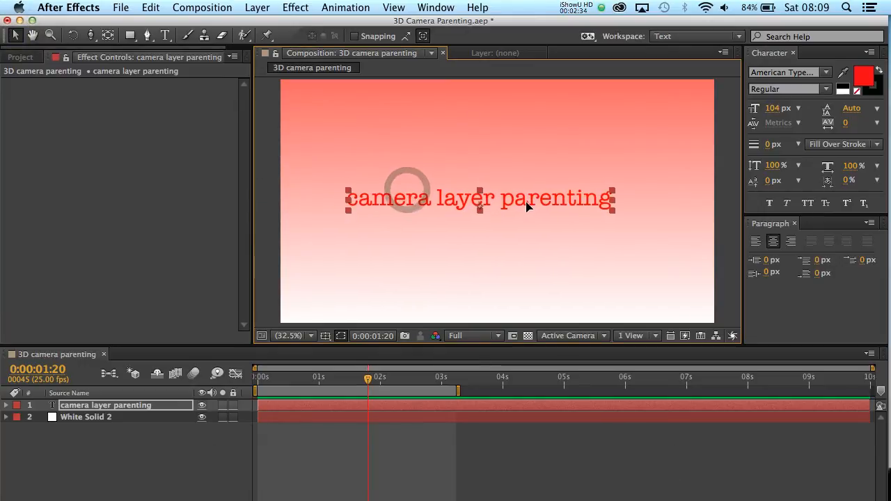
Close the Character and Paragraph panels and deselect the text layer
click(795, 53)
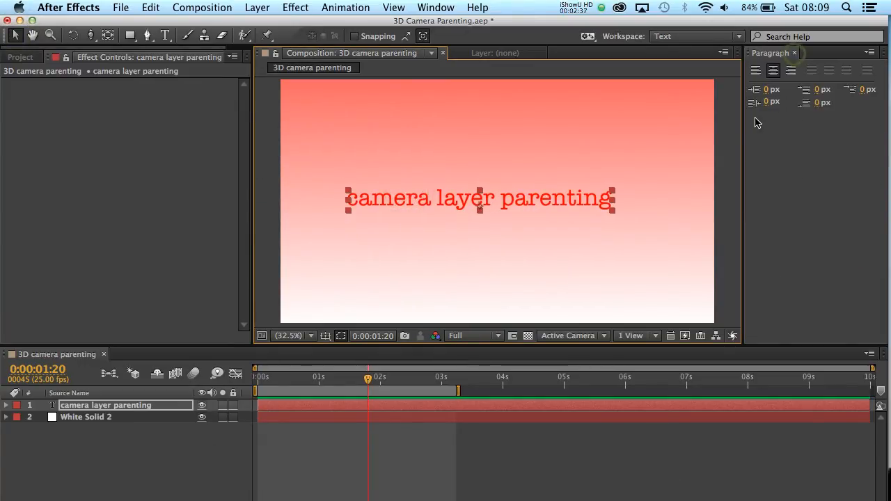
click(795, 53)
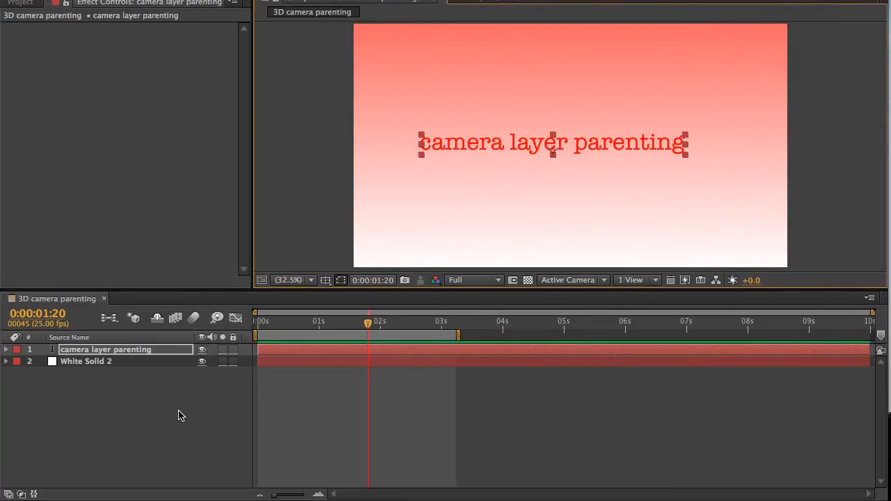
click(179, 414)
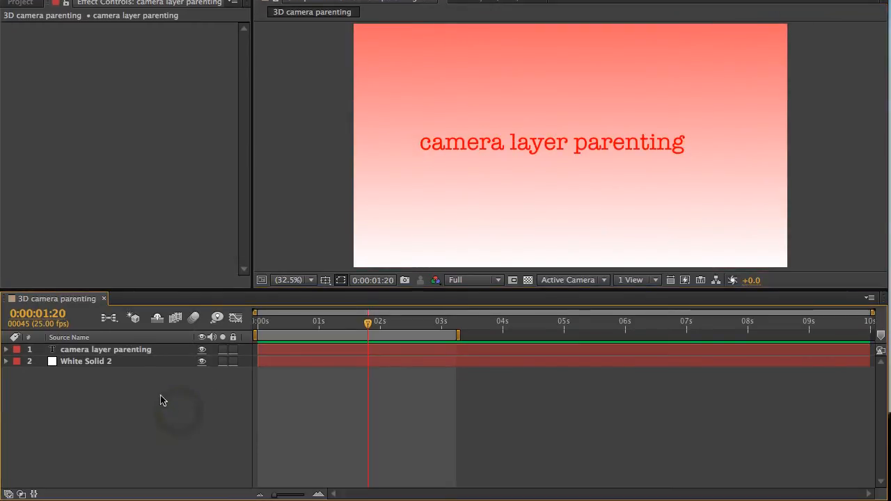
Show the Parent and Modes columns in the timeline
right_click(228, 339)
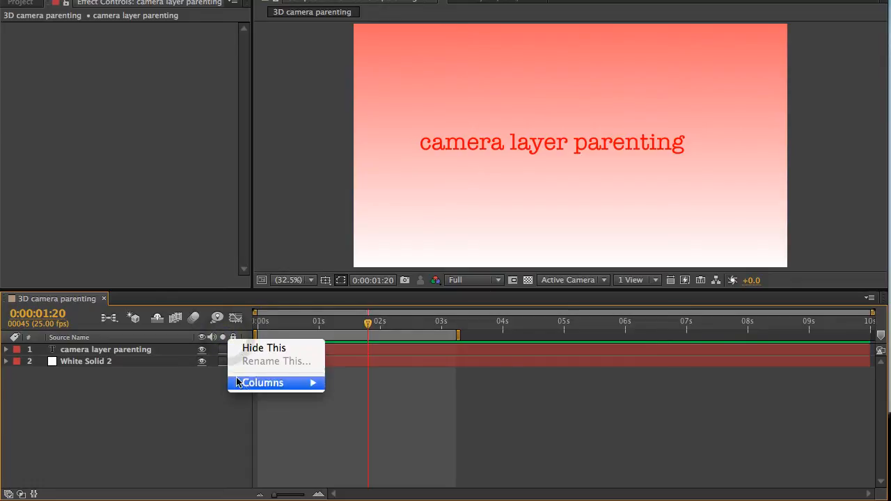
mouse_move(247, 386)
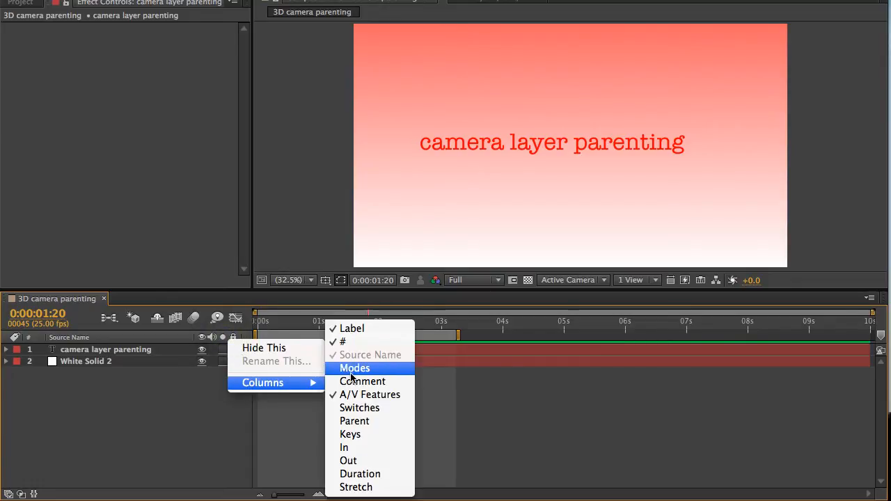
click(355, 421)
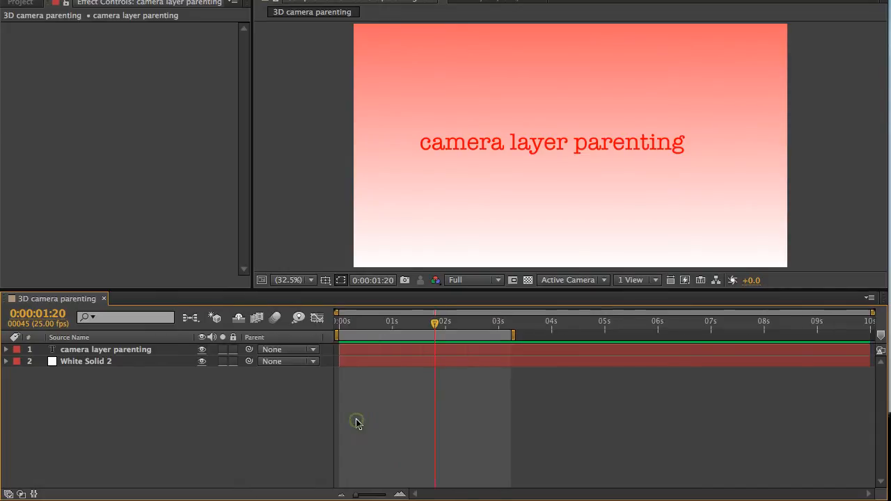
click(275, 338)
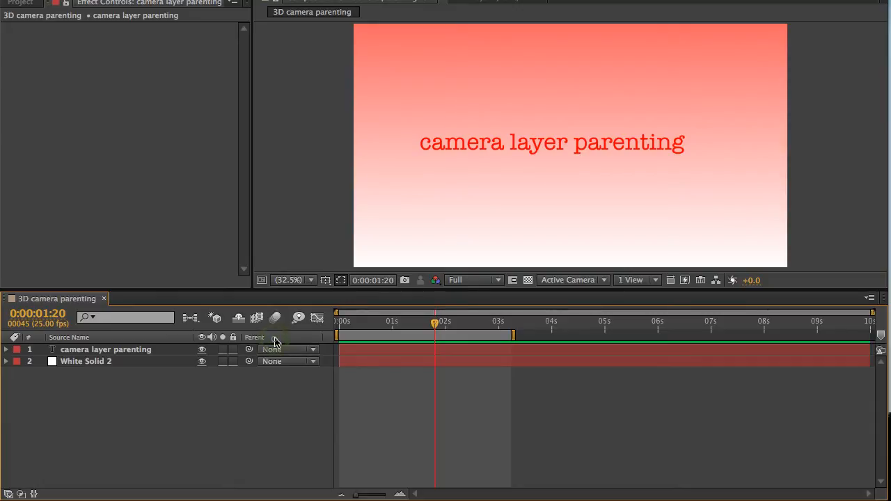
right_click(275, 341)
mouse_move(310, 383)
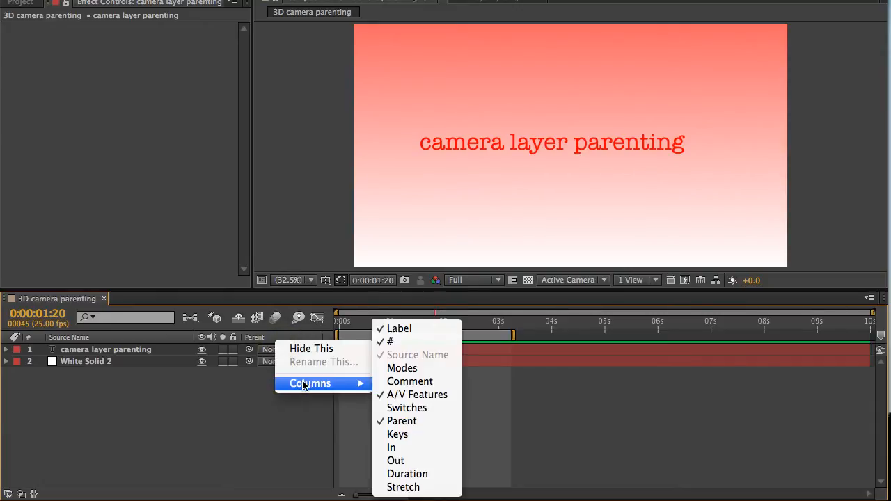
click(394, 371)
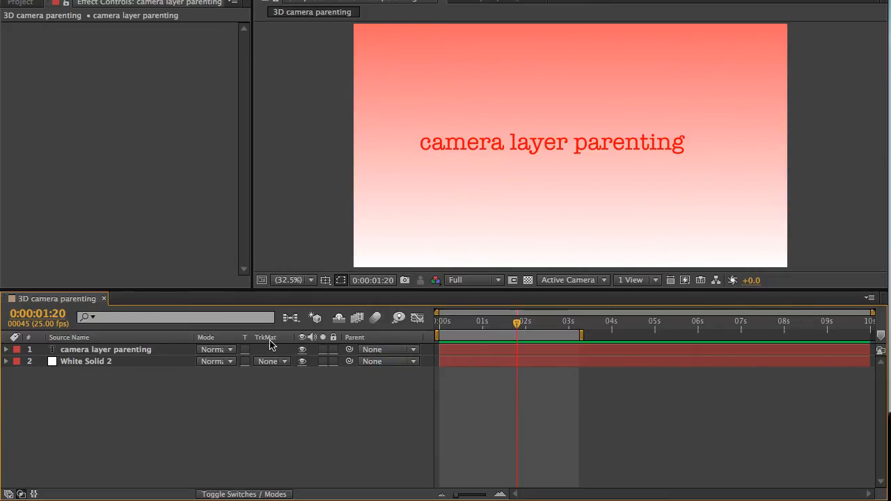
Show the layer switches instead of the modes and make both the text and the solid 3D layers
click(244, 495)
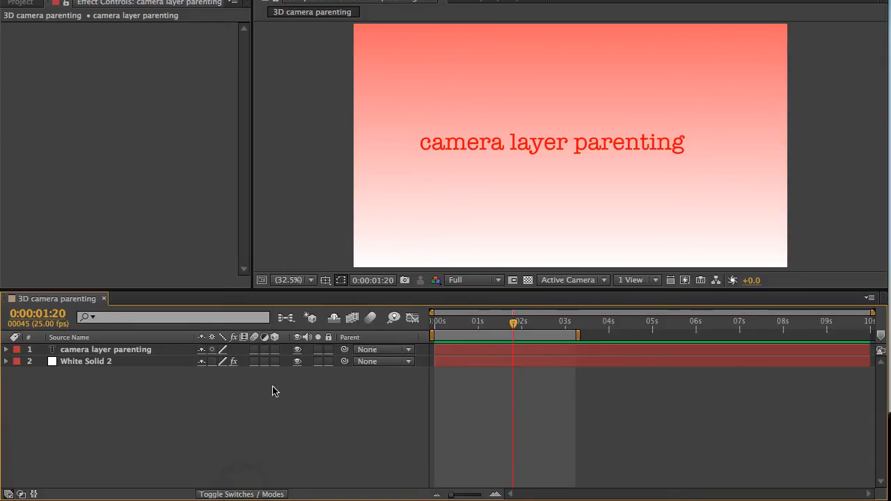
click(275, 349)
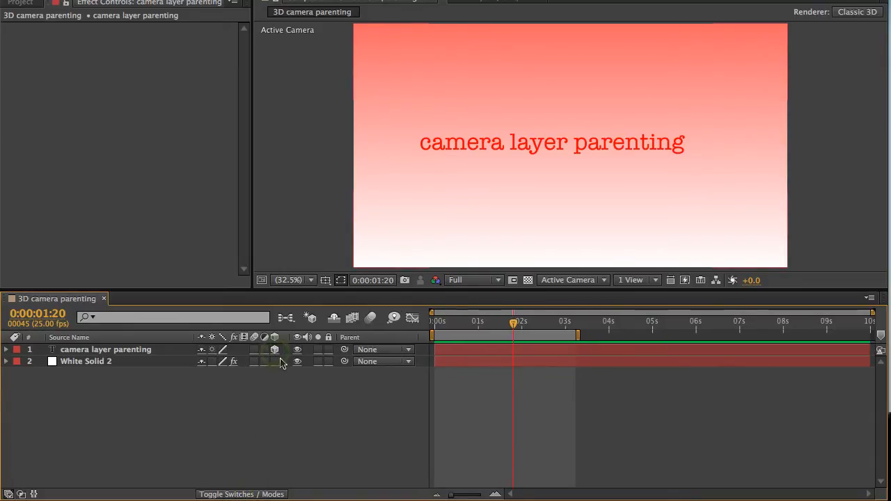
click(275, 362)
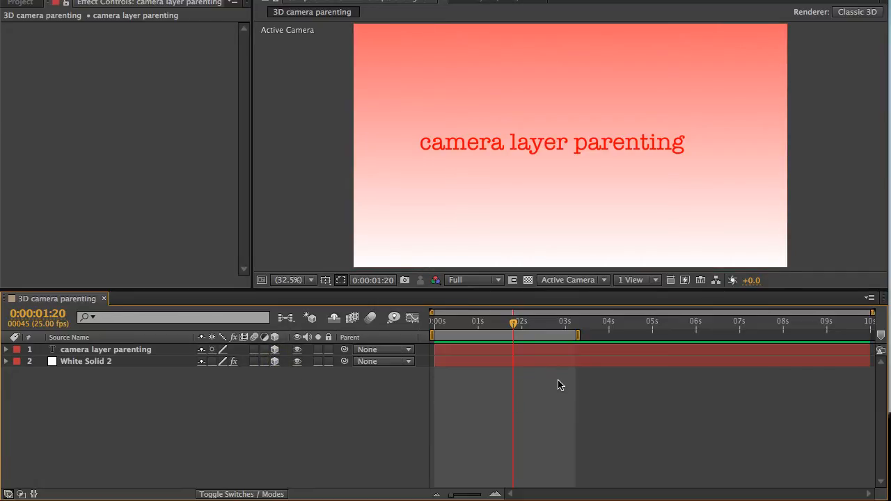
Show the composition in two side-by-side views and return the playhead to 0:00:00:00
click(653, 281)
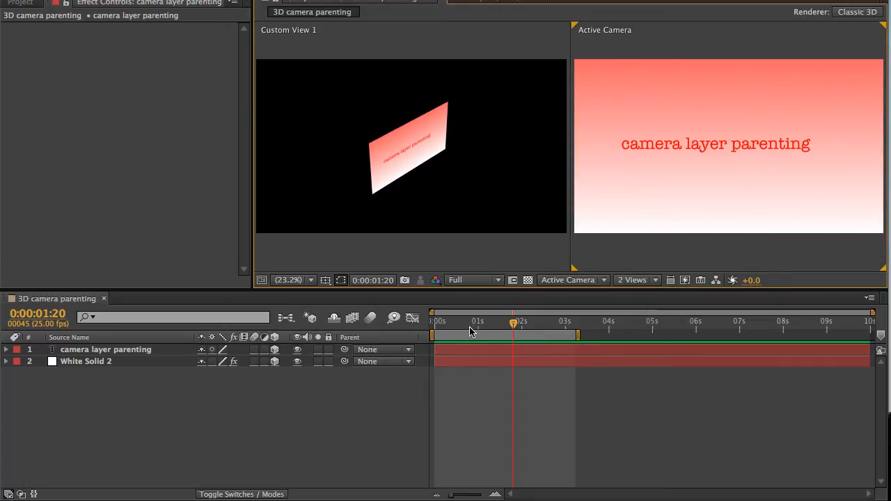
drag(513, 327, 427, 327)
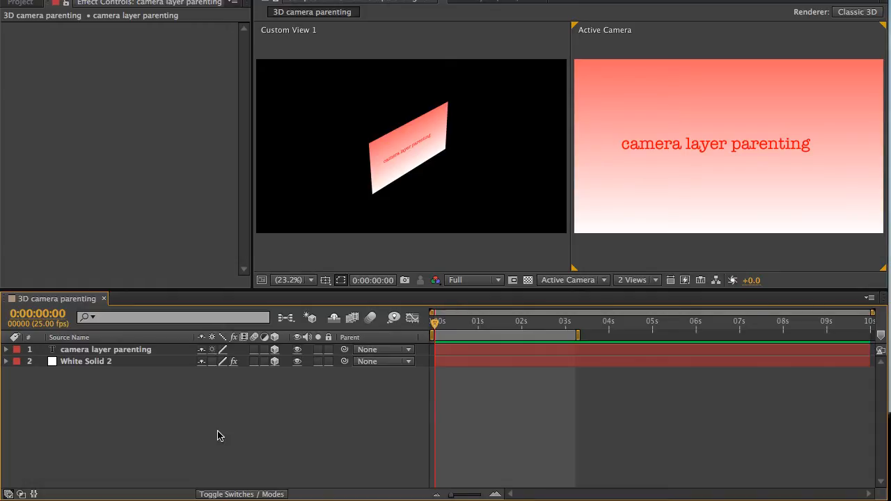
Move the text layer slightly forward from the background along its Z axis and widen the composition viewer
click(108, 352)
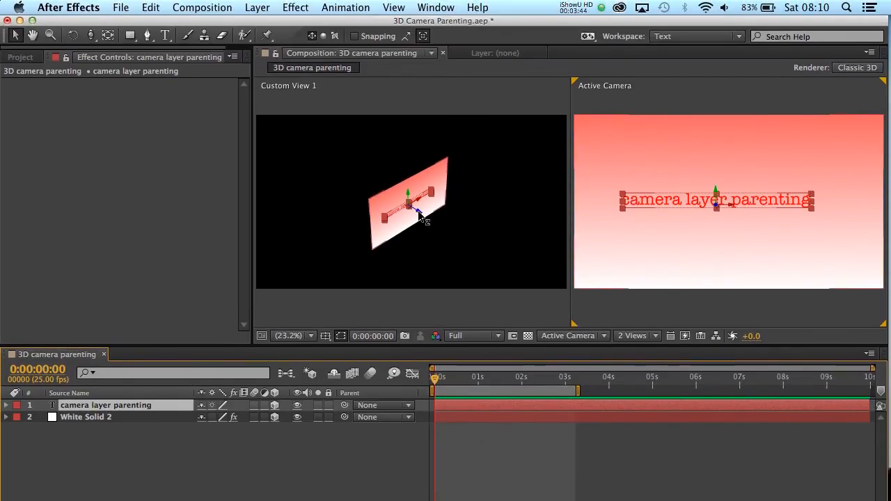
drag(420, 216, 437, 221)
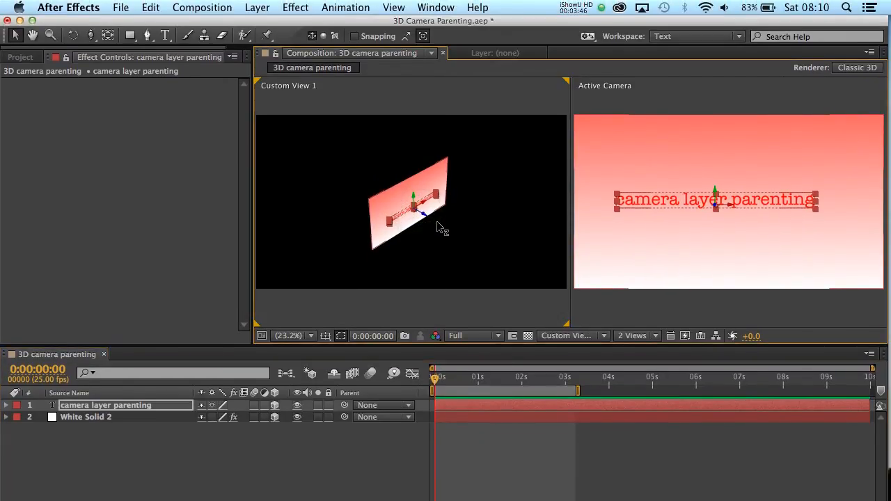
drag(251, 283, 220, 282)
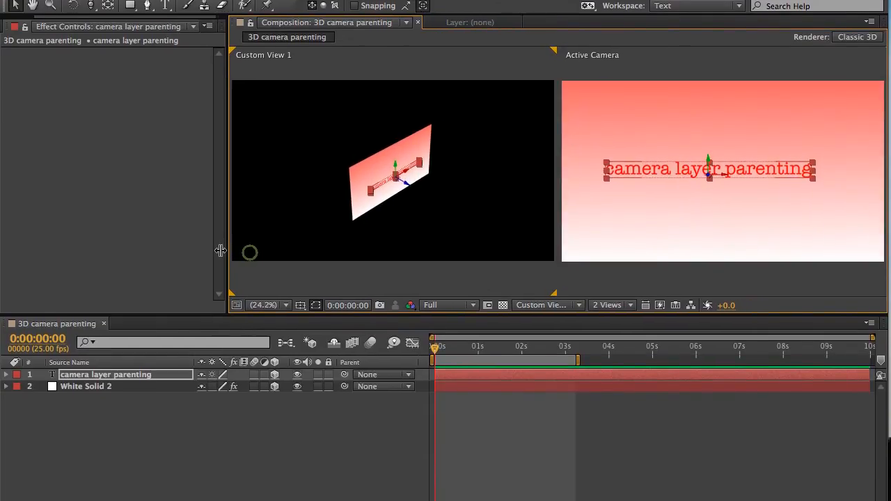
drag(220, 251, 205, 249)
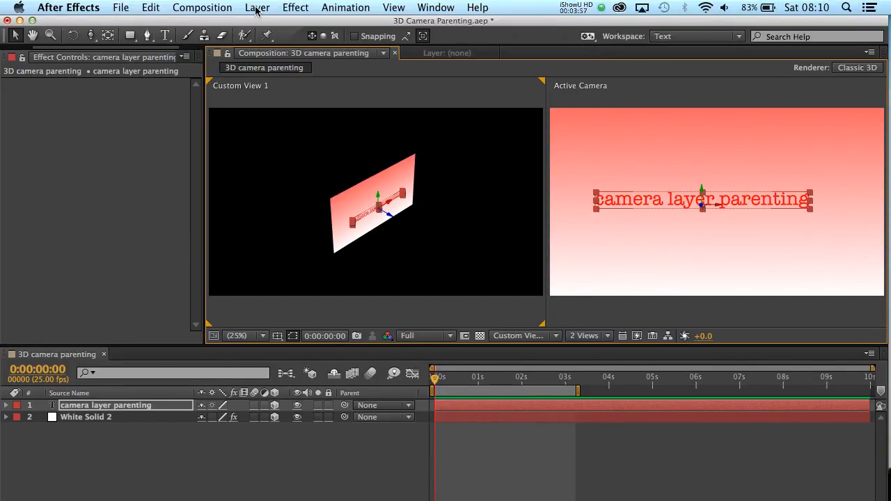
Add a two-node camera layer with the 50mm preset
click(257, 8)
mouse_move(264, 24)
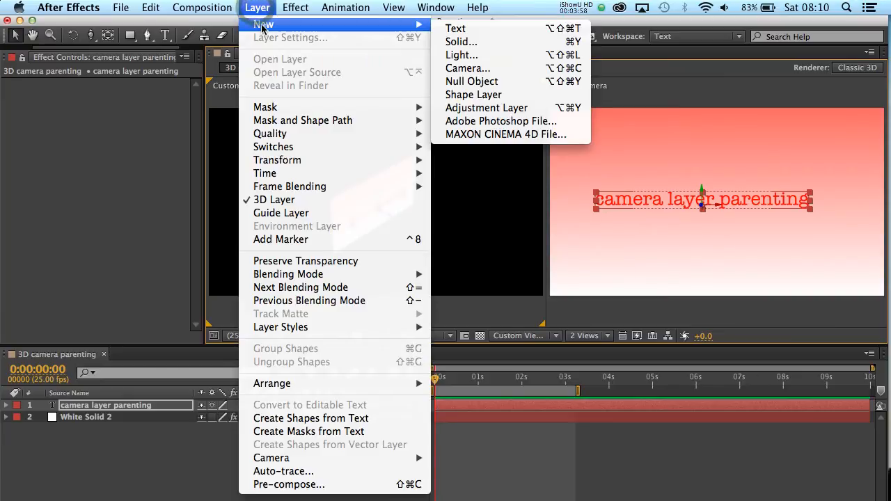
click(465, 68)
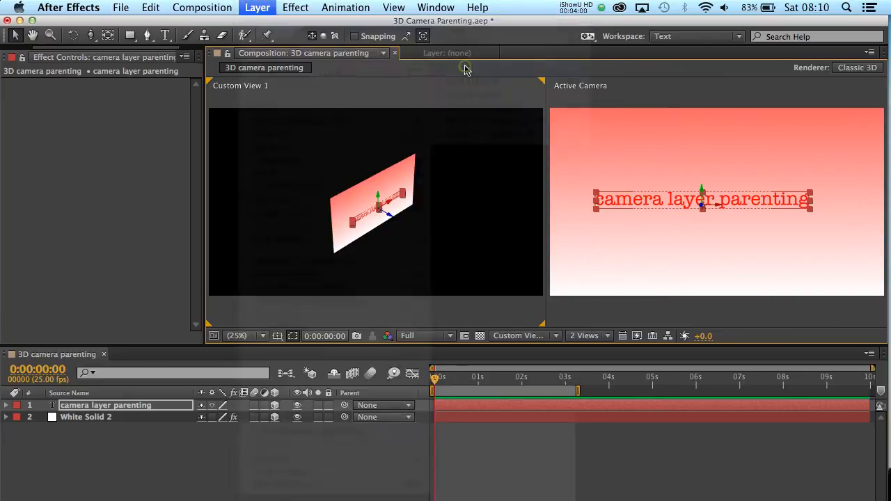
click(504, 186)
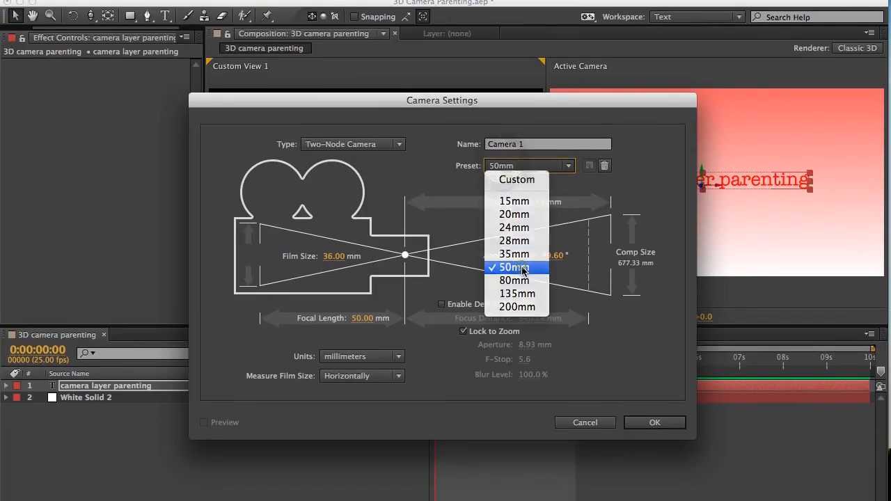
click(515, 287)
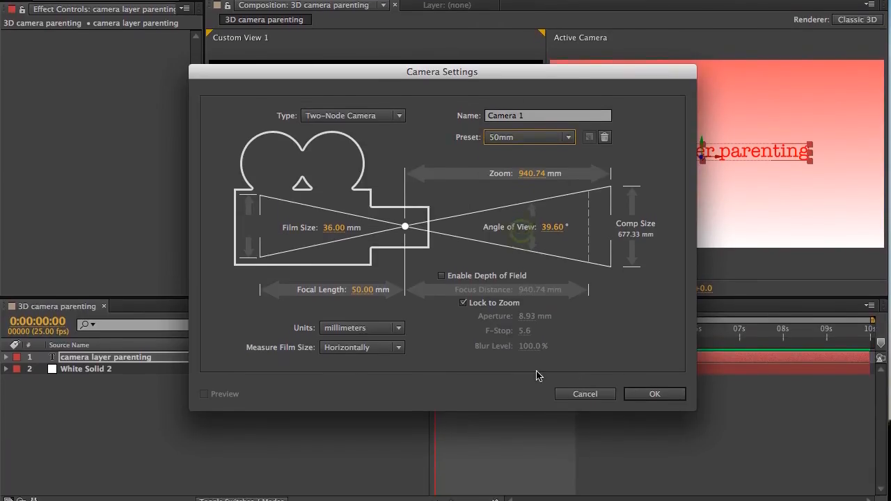
click(634, 442)
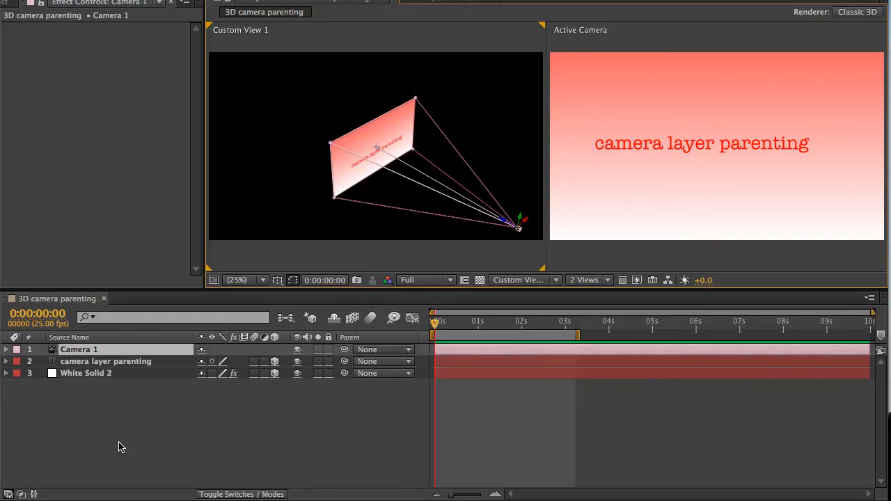
Try raising the camera along its Y axis in the custom view, and undo the move
click(108, 374)
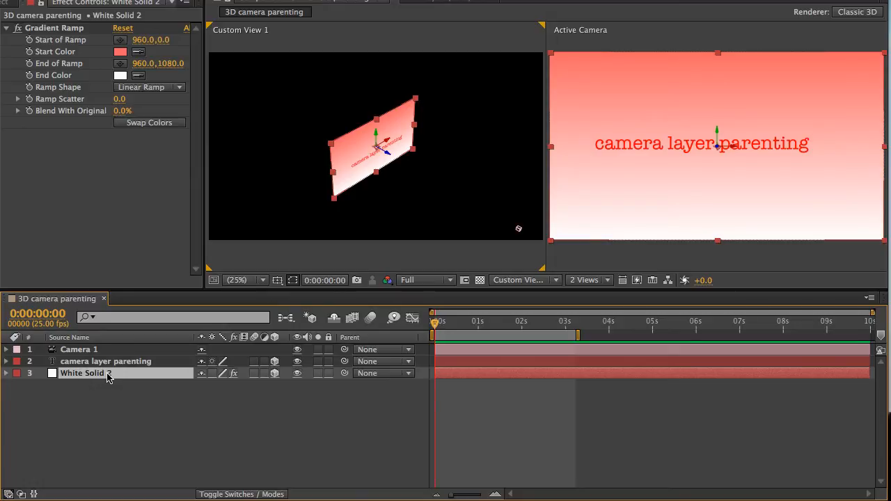
click(105, 350)
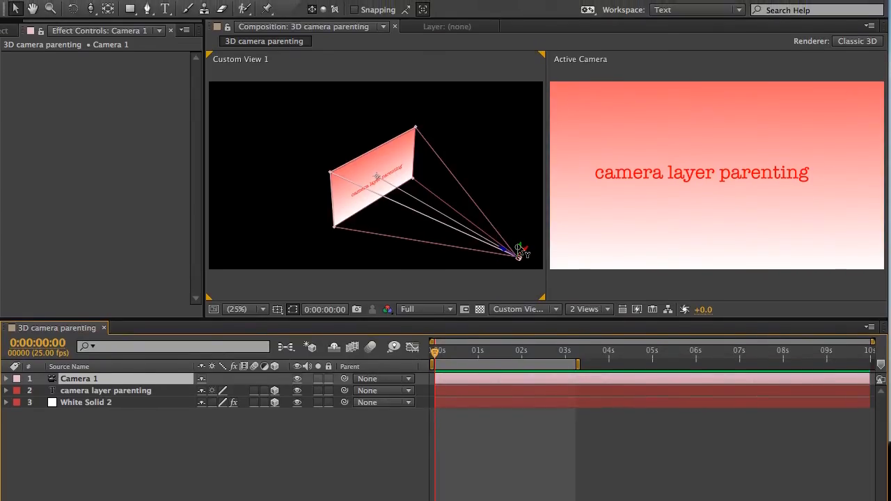
mouse_move(524, 243)
mouse_down()
mouse_move(534, 198)
mouse_move(522, 300)
mouse_move(533, 215)
mouse_move(530, 240)
mouse_up()
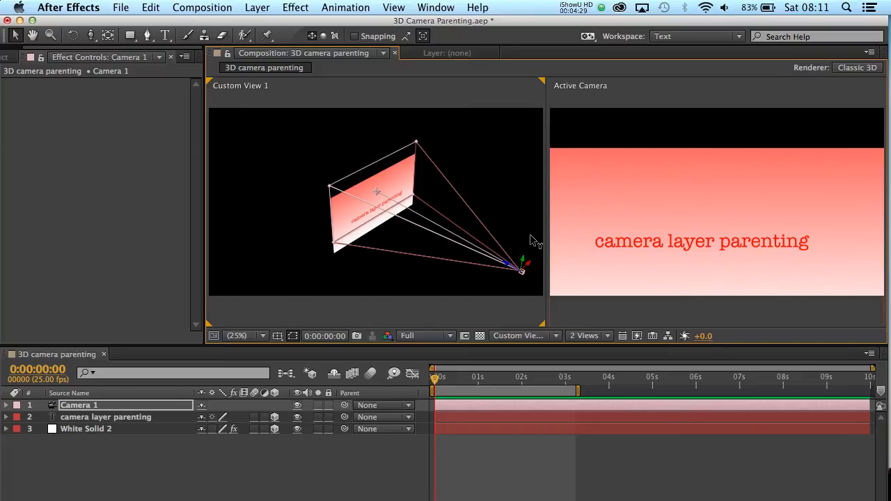
key(super+z)
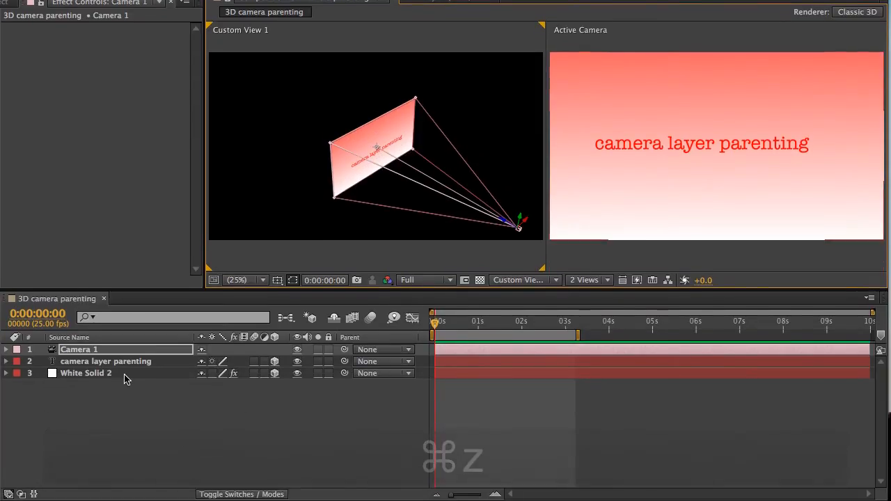
Parent the White Solid 2 background layer to Camera 1
click(126, 376)
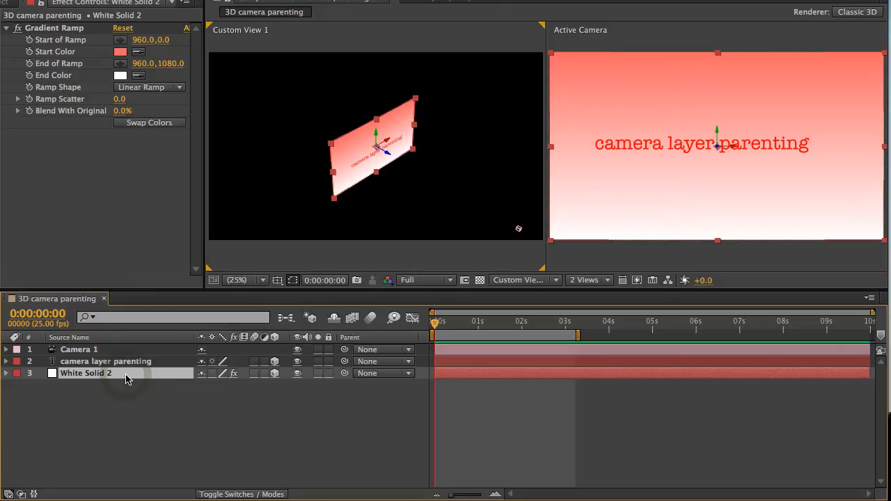
click(383, 374)
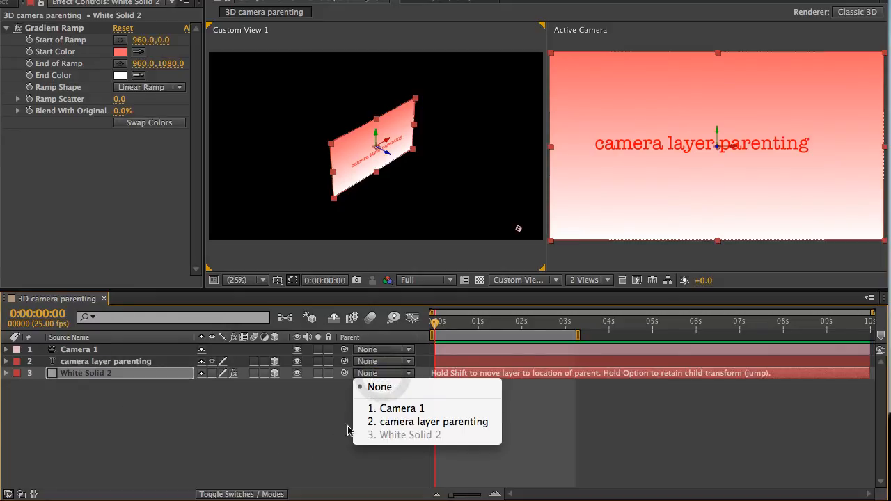
click(378, 410)
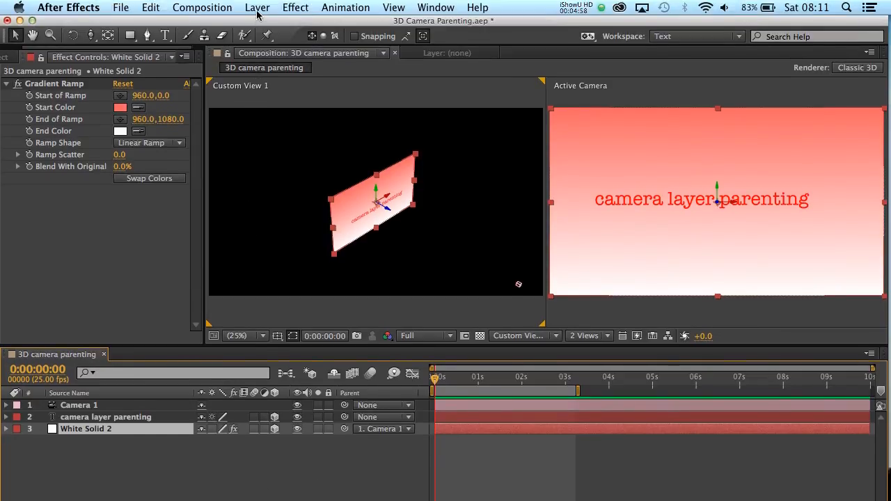
Add a white spot light with 100% intensity, 90° cone angle and Casts Shadows enabled, and pull it back away from the background
click(257, 7)
mouse_move(278, 25)
click(457, 56)
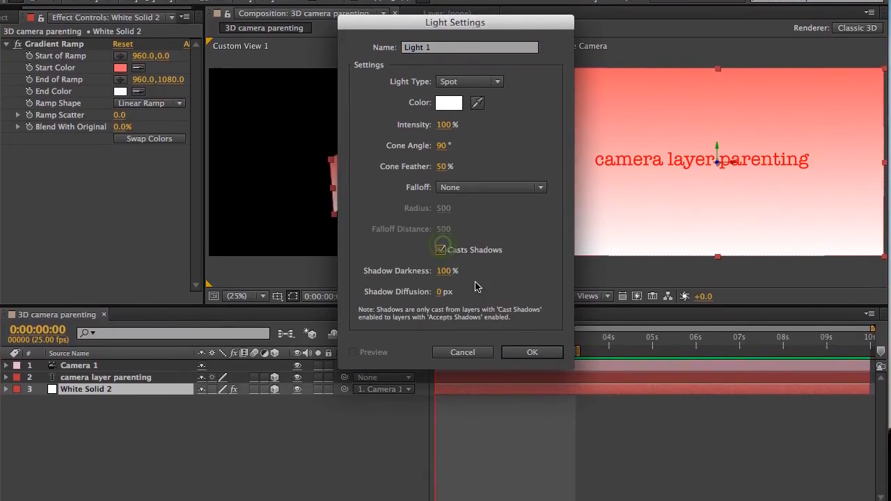
click(529, 353)
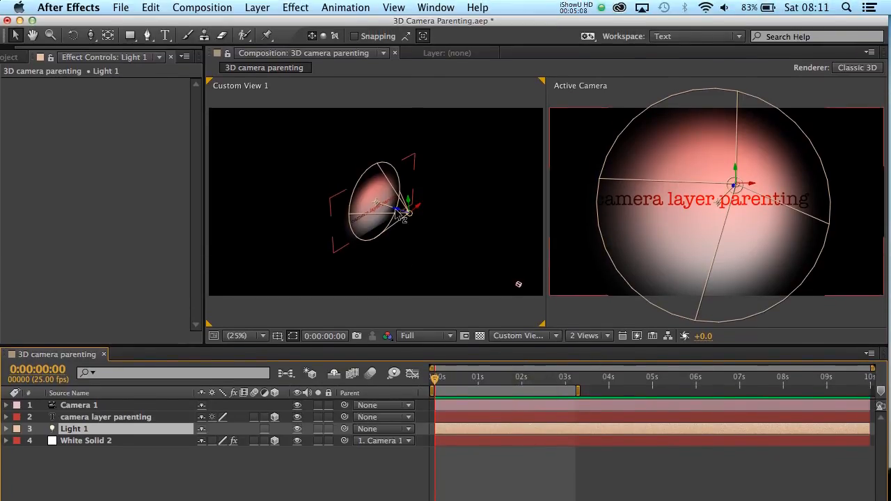
drag(403, 216, 599, 302)
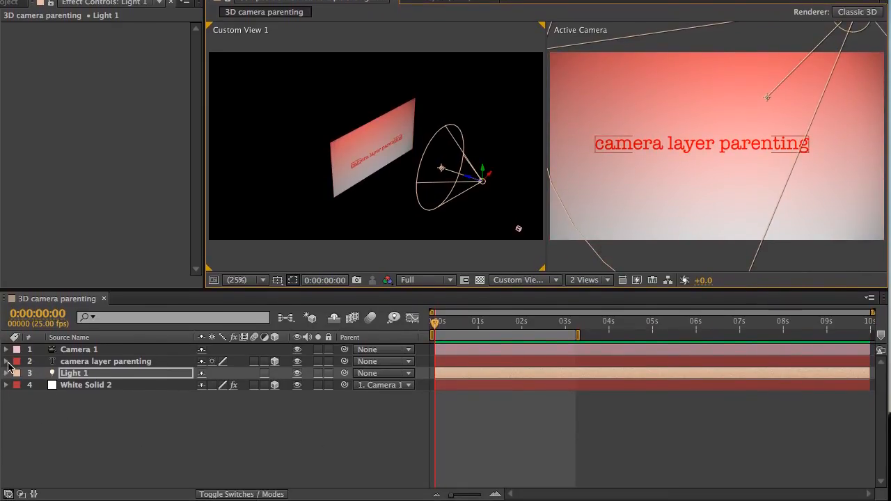
Turn on Casts Shadows in the text layer's material options and collapse the layer's properties
click(6, 361)
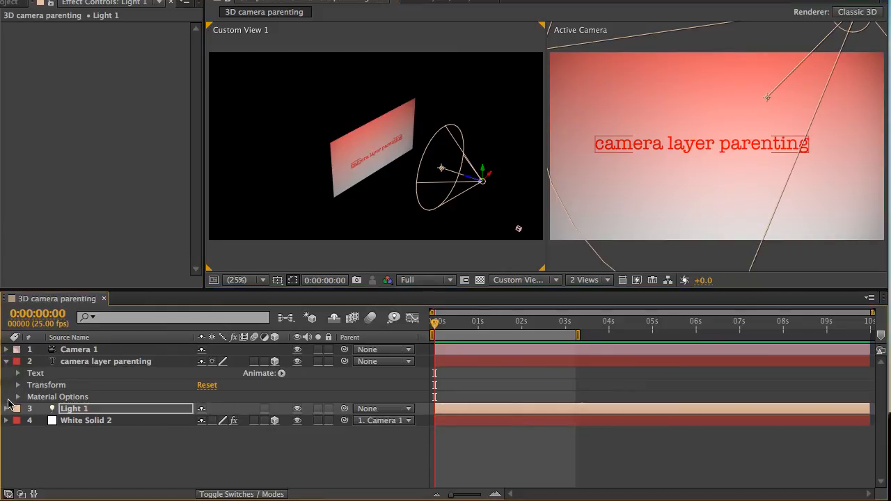
click(19, 398)
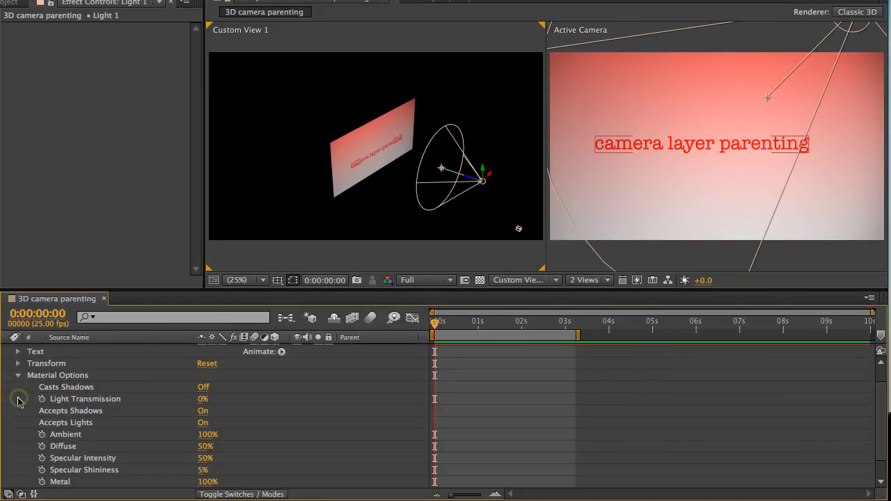
click(202, 390)
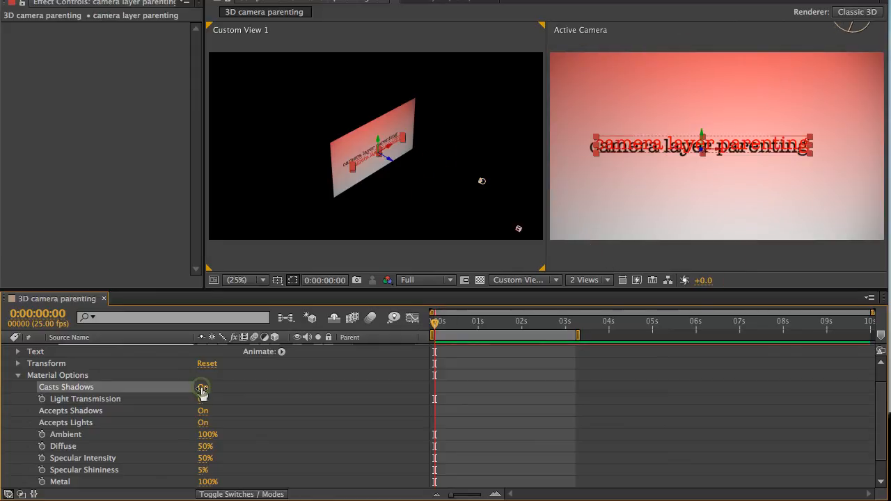
click(19, 376)
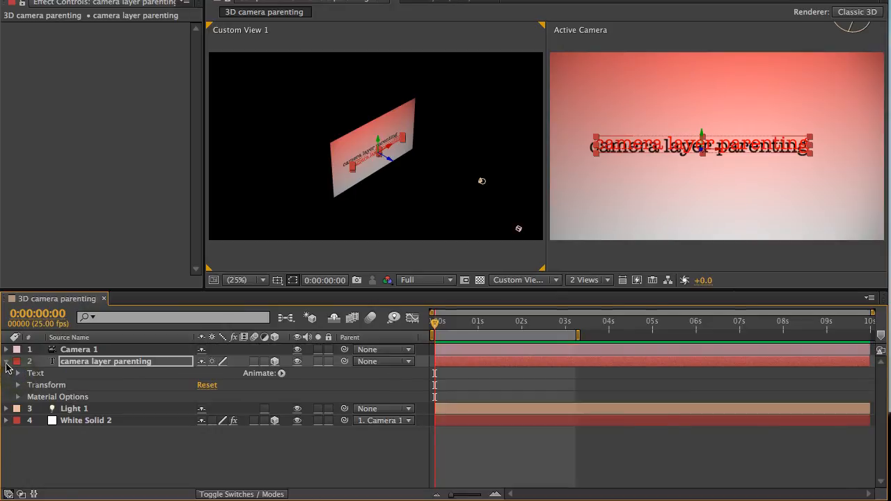
click(6, 362)
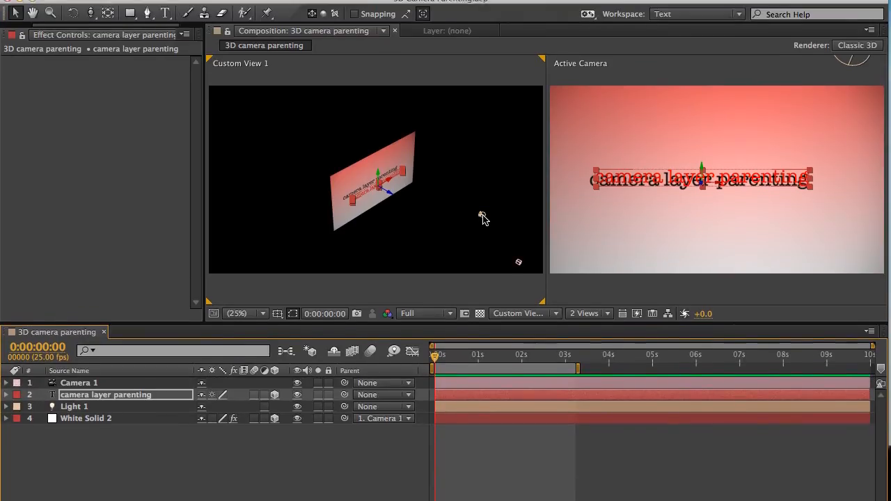
Raise Light 1 along its Y axis so the text's shadow falls lower on the background, and deselect it
click(482, 181)
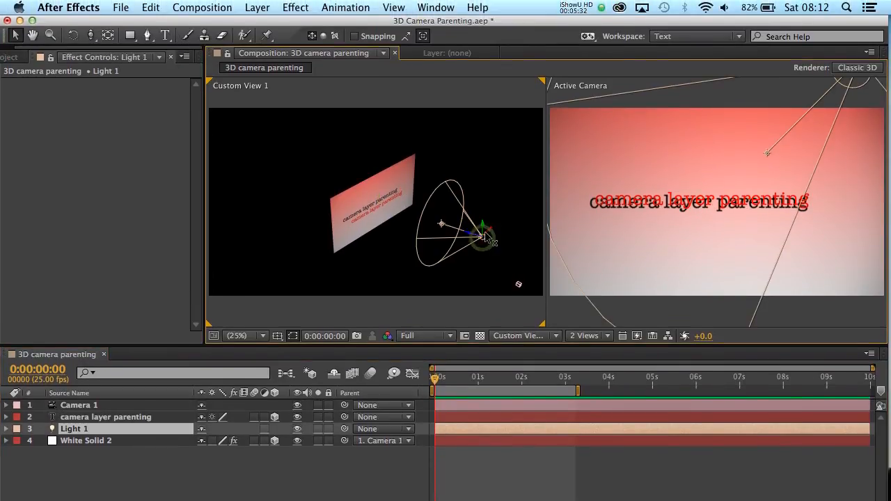
drag(489, 231, 486, 202)
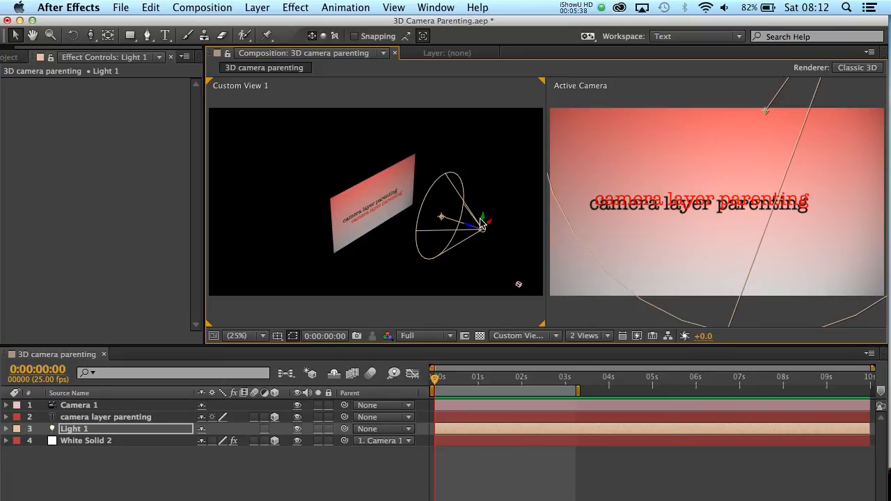
drag(485, 224, 489, 188)
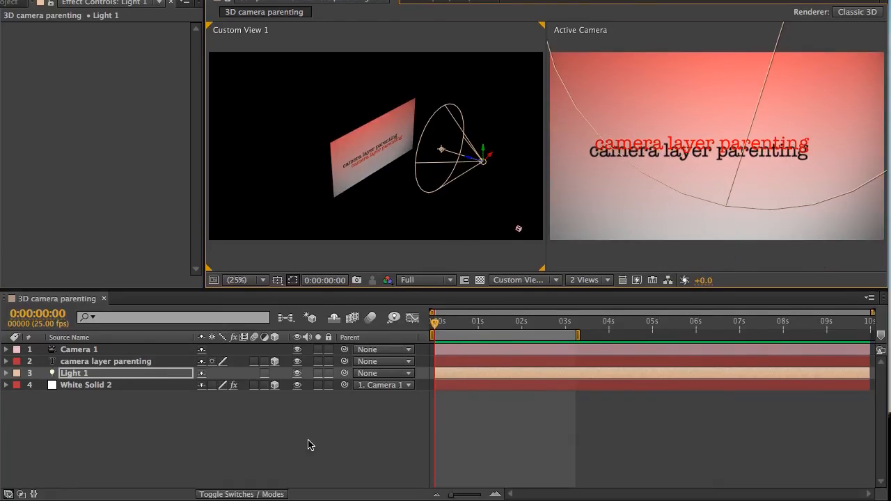
click(311, 446)
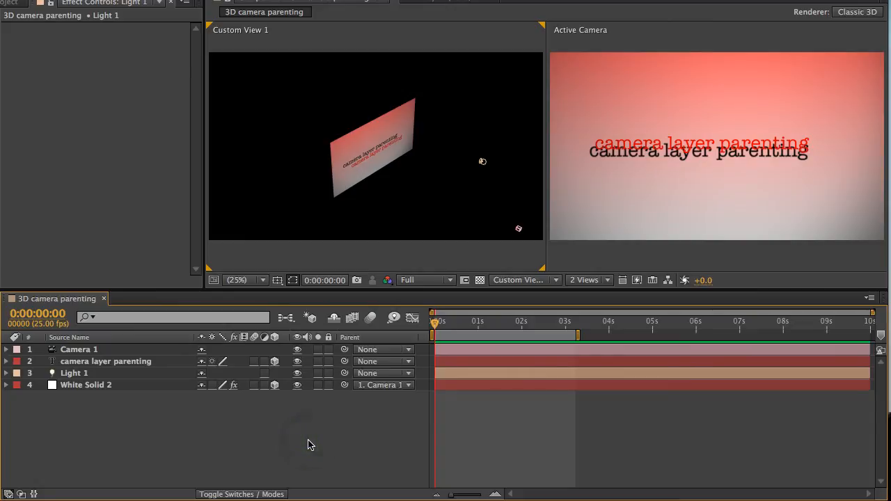
click(383, 389)
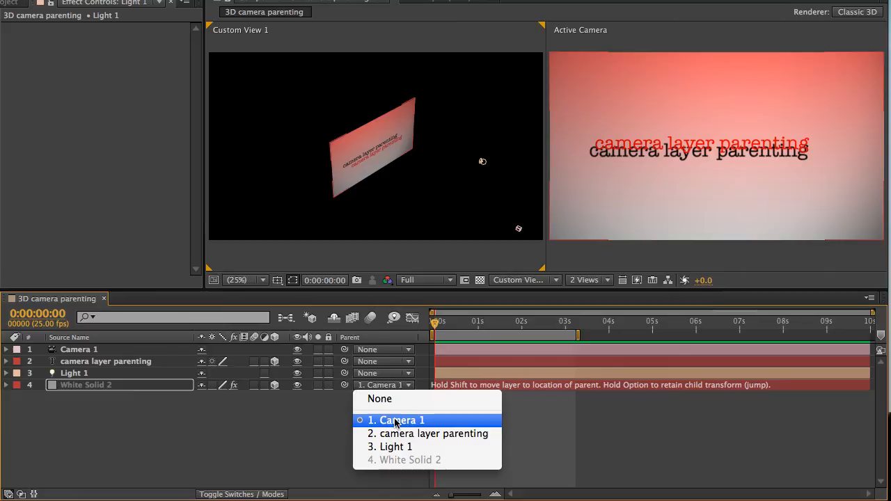
click(289, 451)
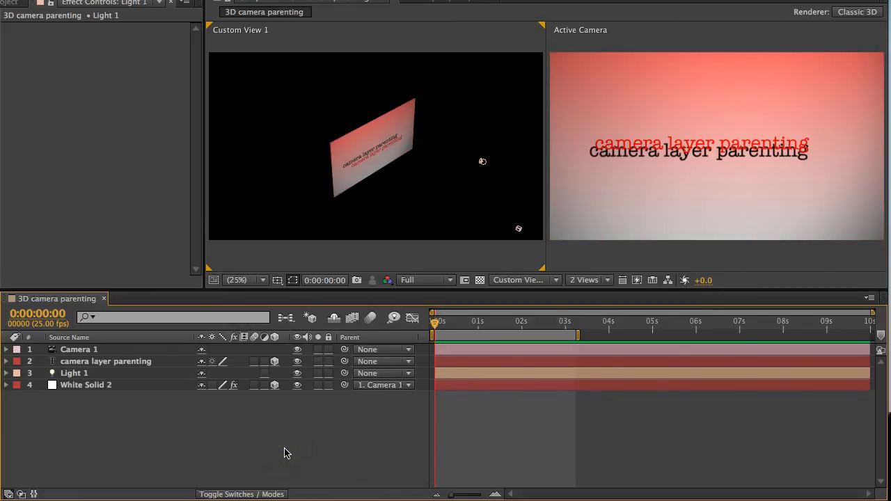
Set keyframes for all of Camera 1's transform properties at 0:00:00:00 and move the playhead to 0:00:01:00
click(6, 350)
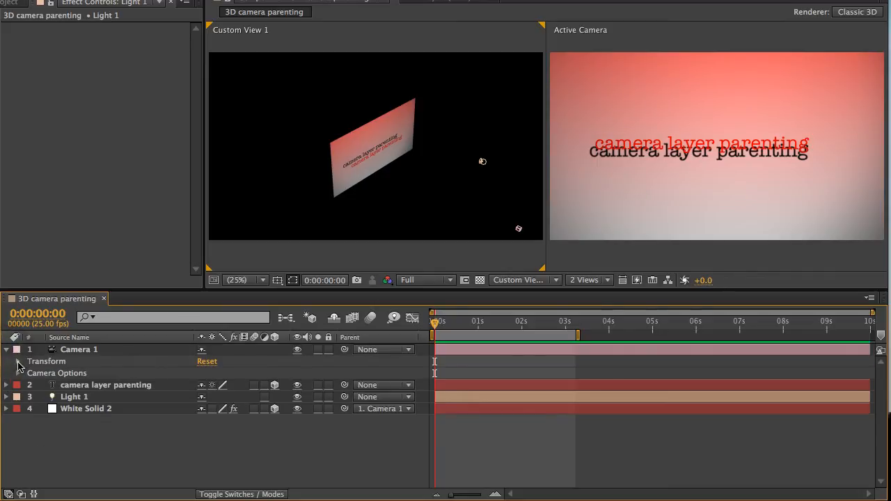
click(17, 362)
drag(42, 373, 41, 432)
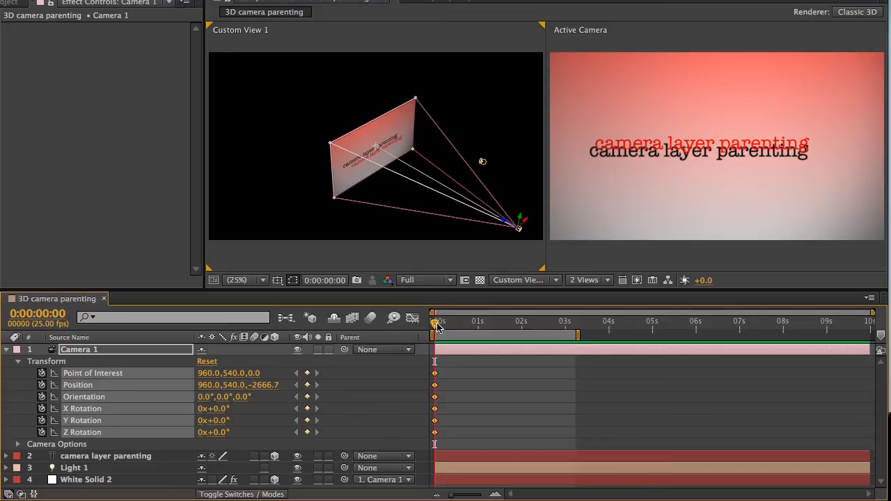
drag(438, 327, 479, 328)
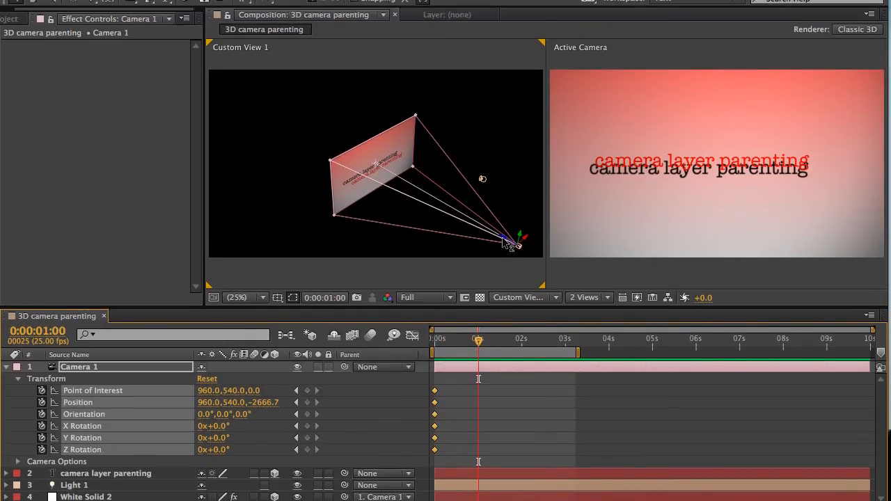
At 0:00:01:00, move Camera 1 forward to about -1765 in Z and add keyframes for its orientation and X, Y and Z rotation
drag(503, 221, 475, 210)
drag(476, 243, 364, 204)
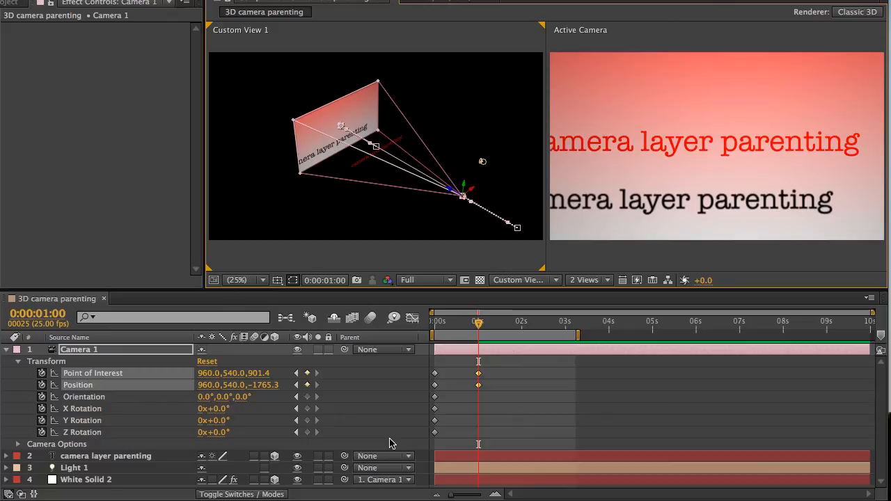
click(307, 397)
click(307, 409)
click(307, 421)
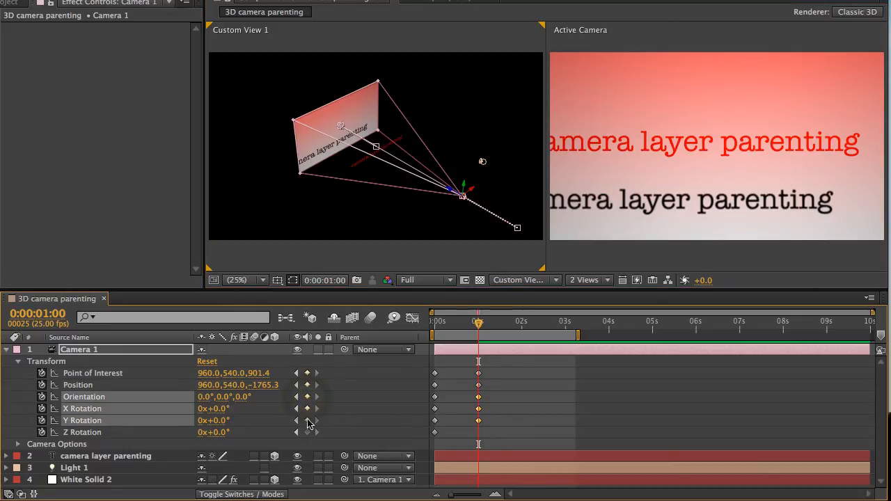
click(307, 433)
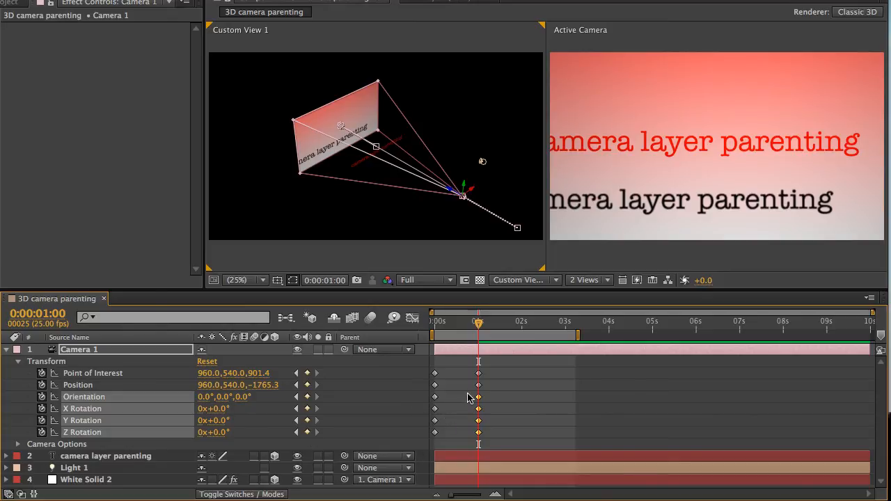
At 0:00:02:00, set Camera 1's X Rotation to -12° and add keyframes for all its other transform properties
drag(480, 326, 521, 333)
click(359, 387)
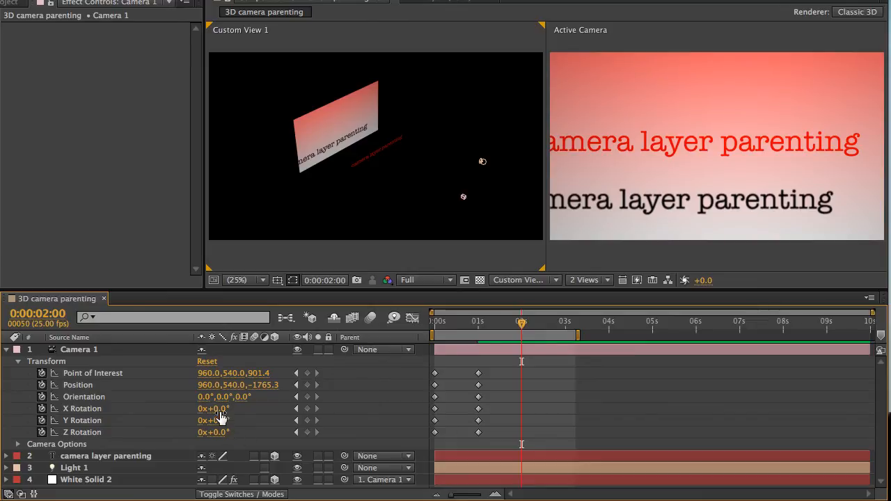
drag(216, 409, 205, 409)
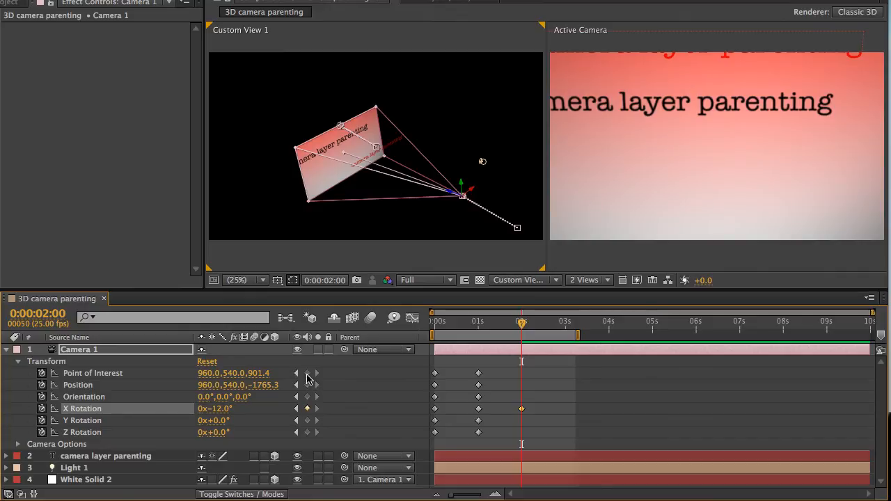
click(307, 373)
click(307, 385)
click(307, 397)
click(307, 433)
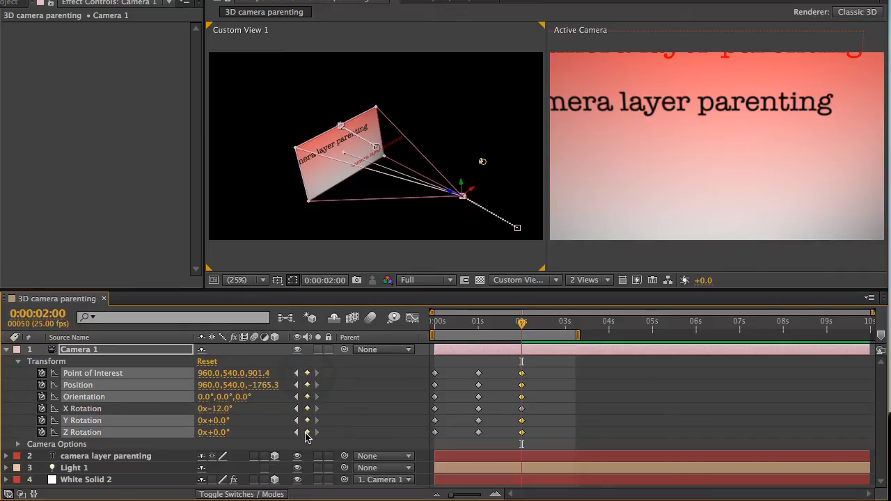
At 0:00:03:00, set Camera 1's X Rotation to 2° and its Y Rotation to 17°
click(470, 327)
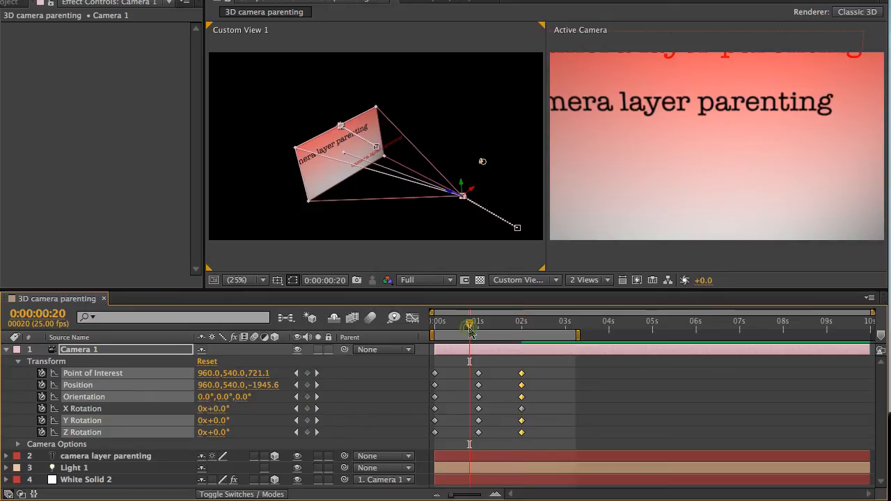
drag(470, 327, 540, 341)
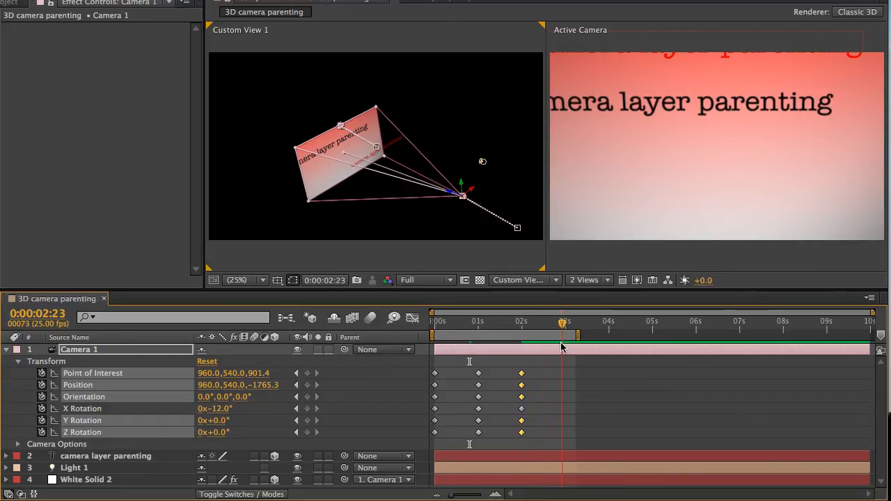
click(246, 421)
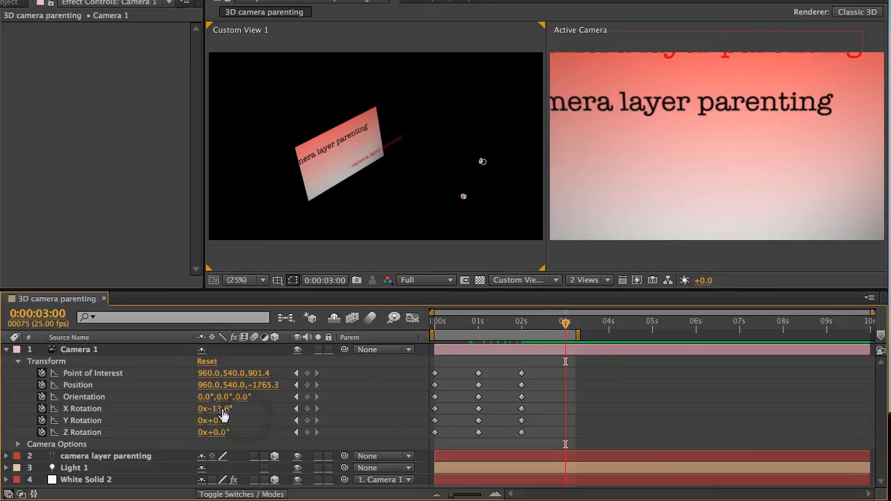
drag(219, 409, 234, 415)
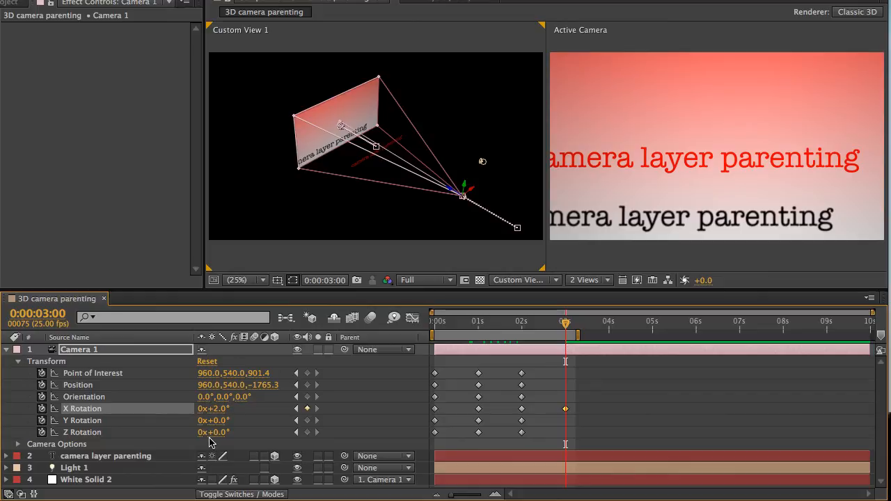
drag(218, 421, 233, 427)
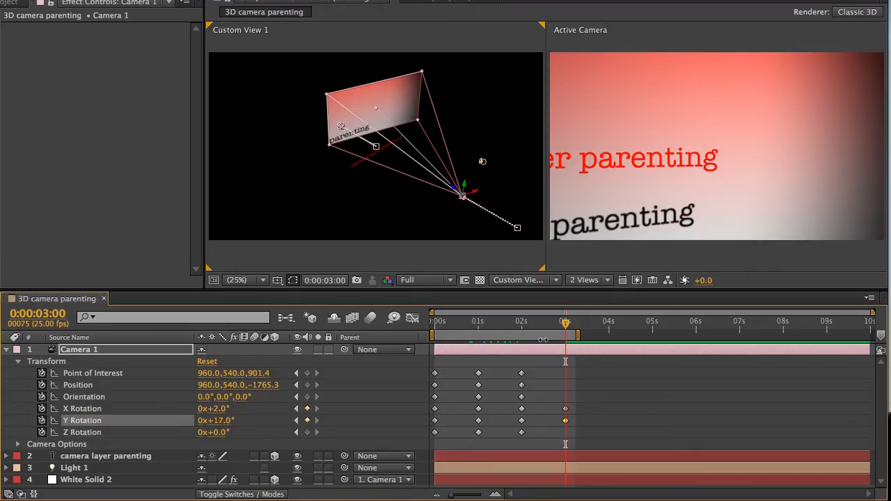
Return the playhead to 0:00:00:00 and preview the camera animation
drag(562, 328, 437, 336)
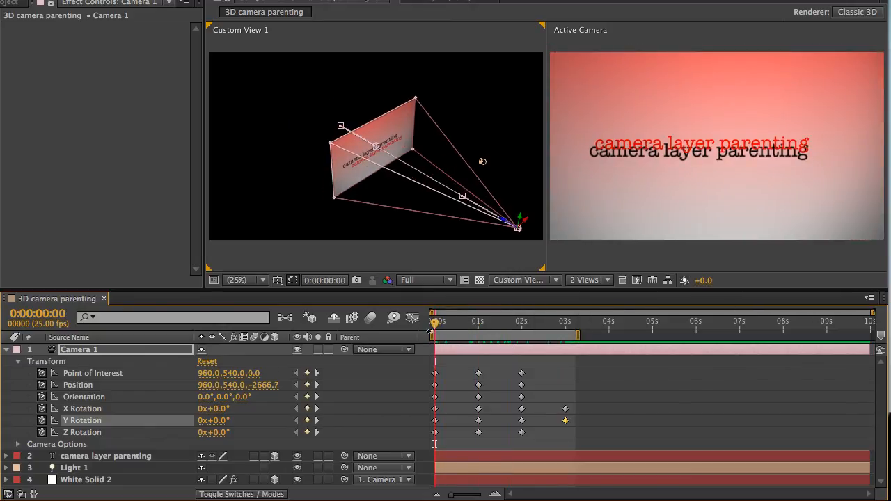
key(ctrl+0)
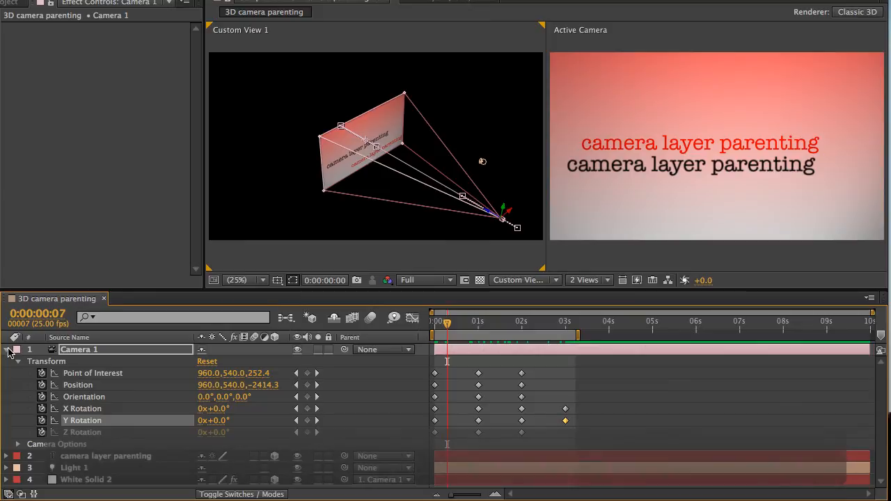
Collapse Camera 1's properties, select the White Solid 2 background layer and open its parent choices
click(7, 350)
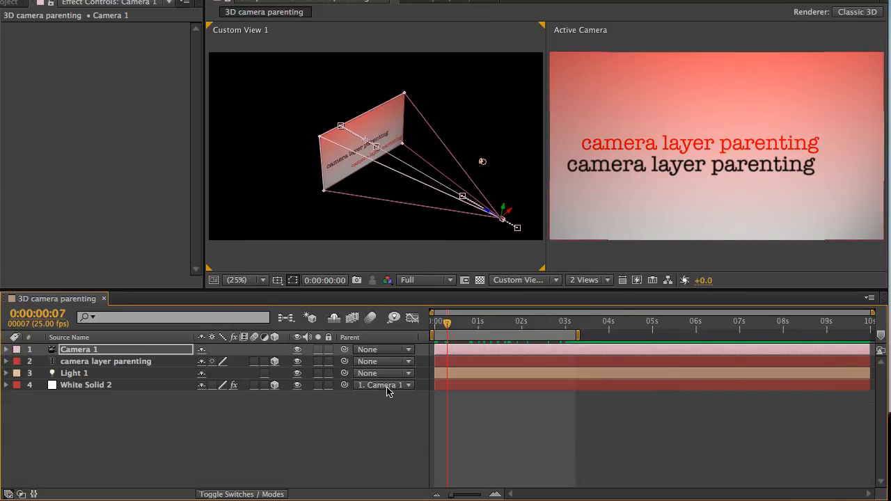
click(100, 390)
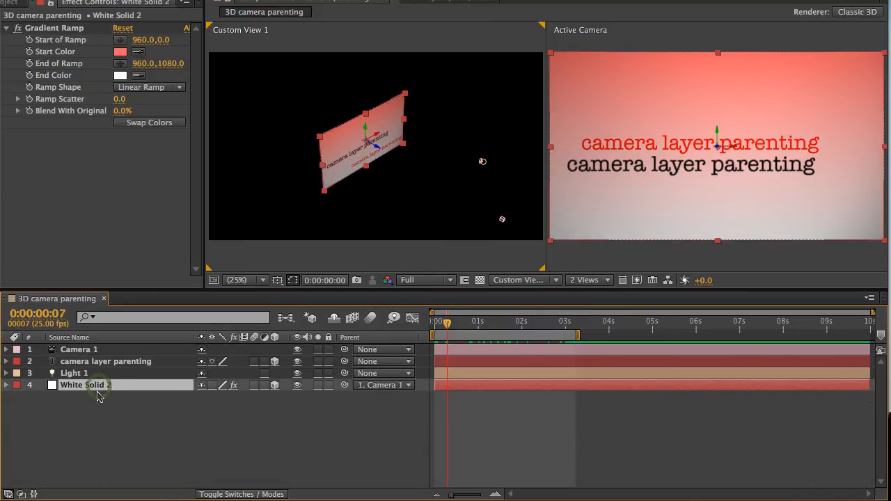
click(376, 387)
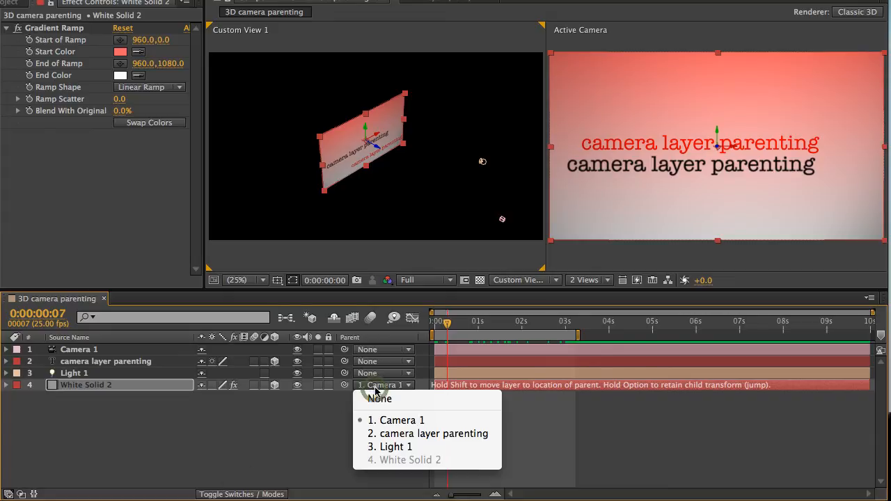